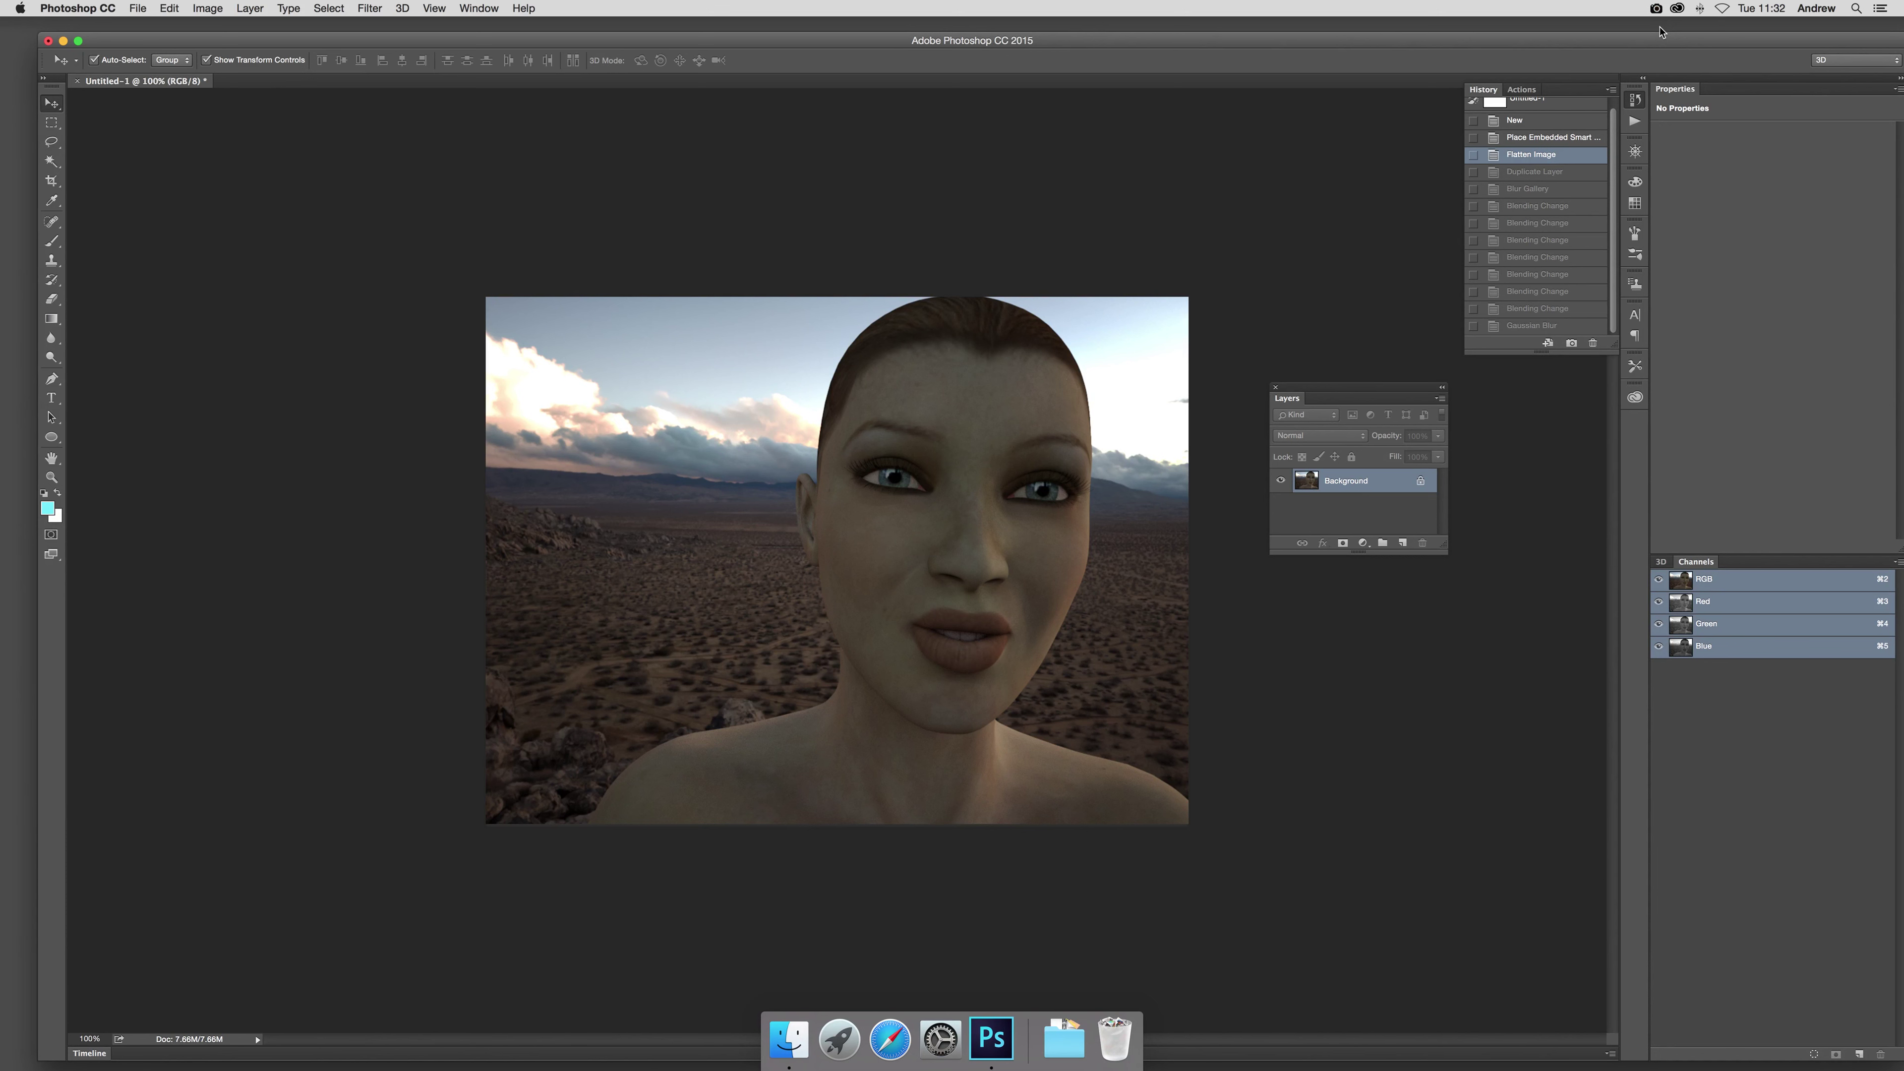
Start a Field Blur on the desert portrait from Filter > Blur Gallery.
left_click(381, 9)
mouse_move(411, 199)
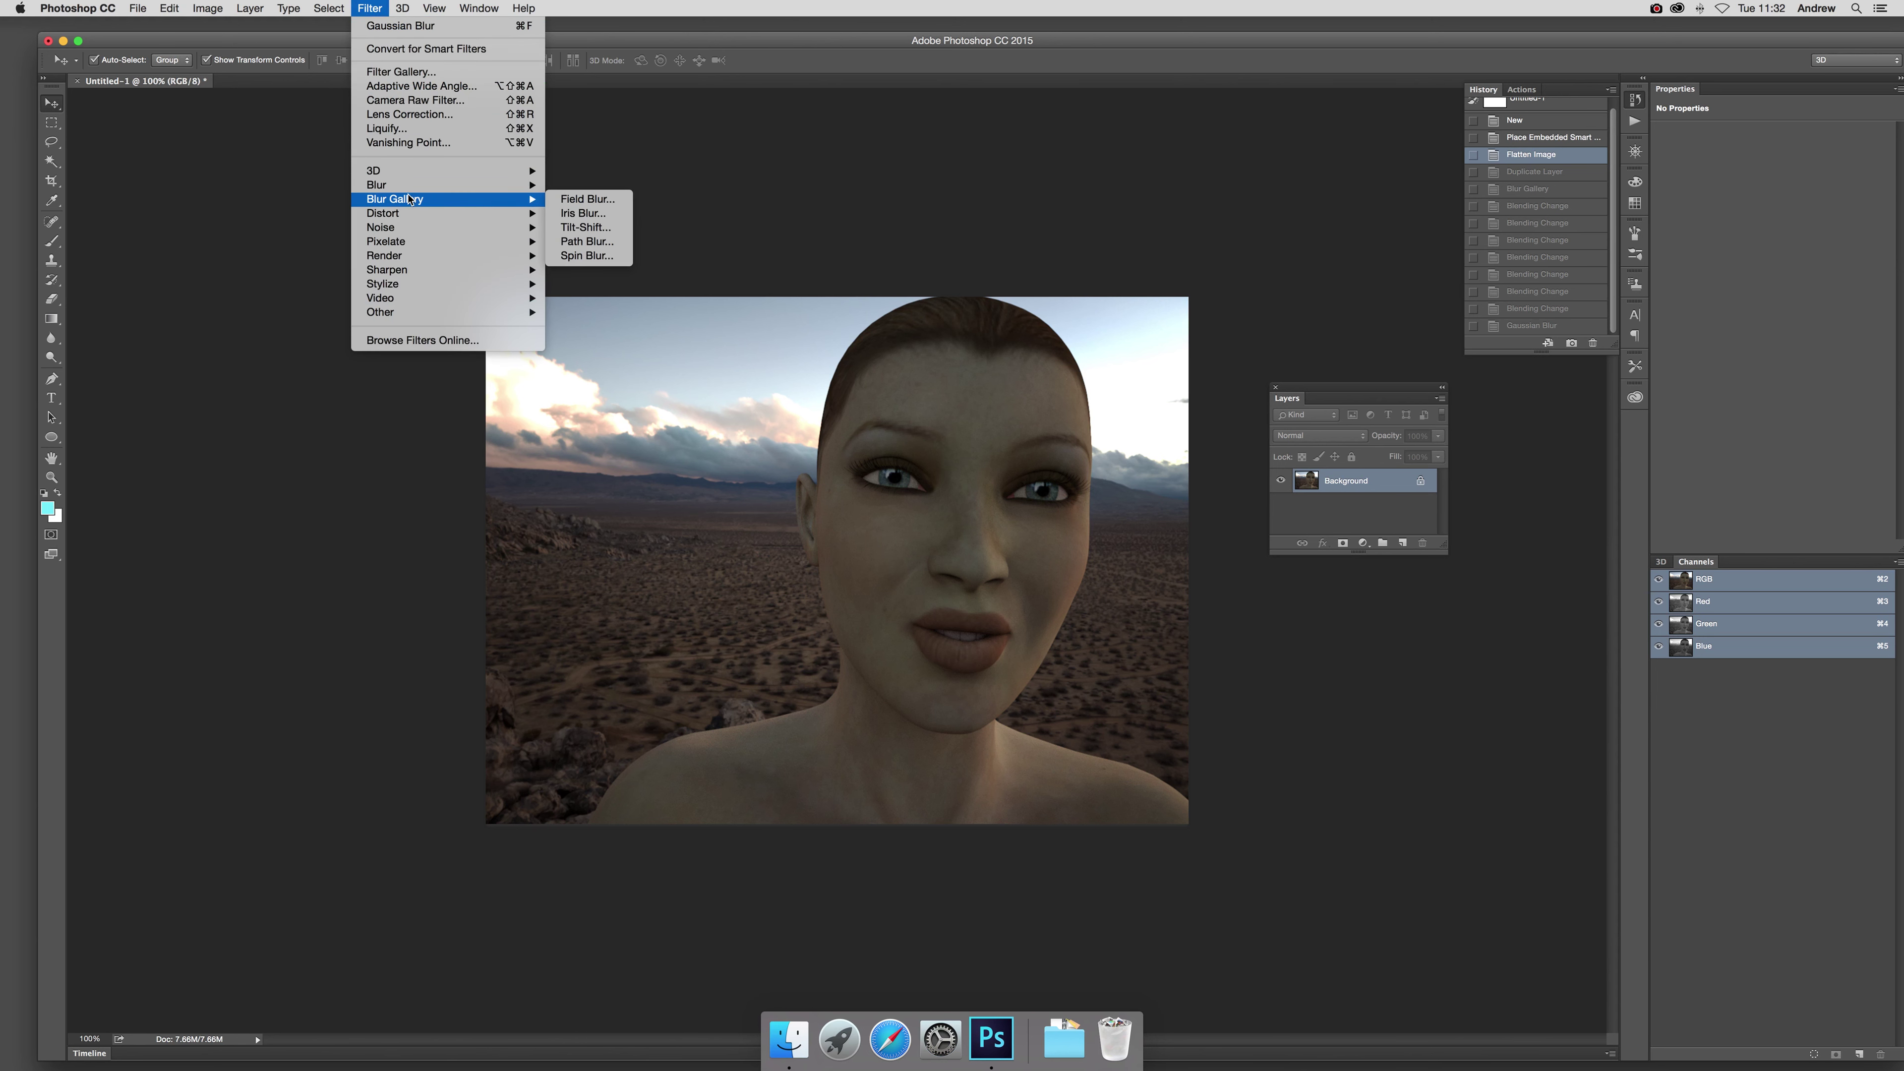
left_click(589, 201)
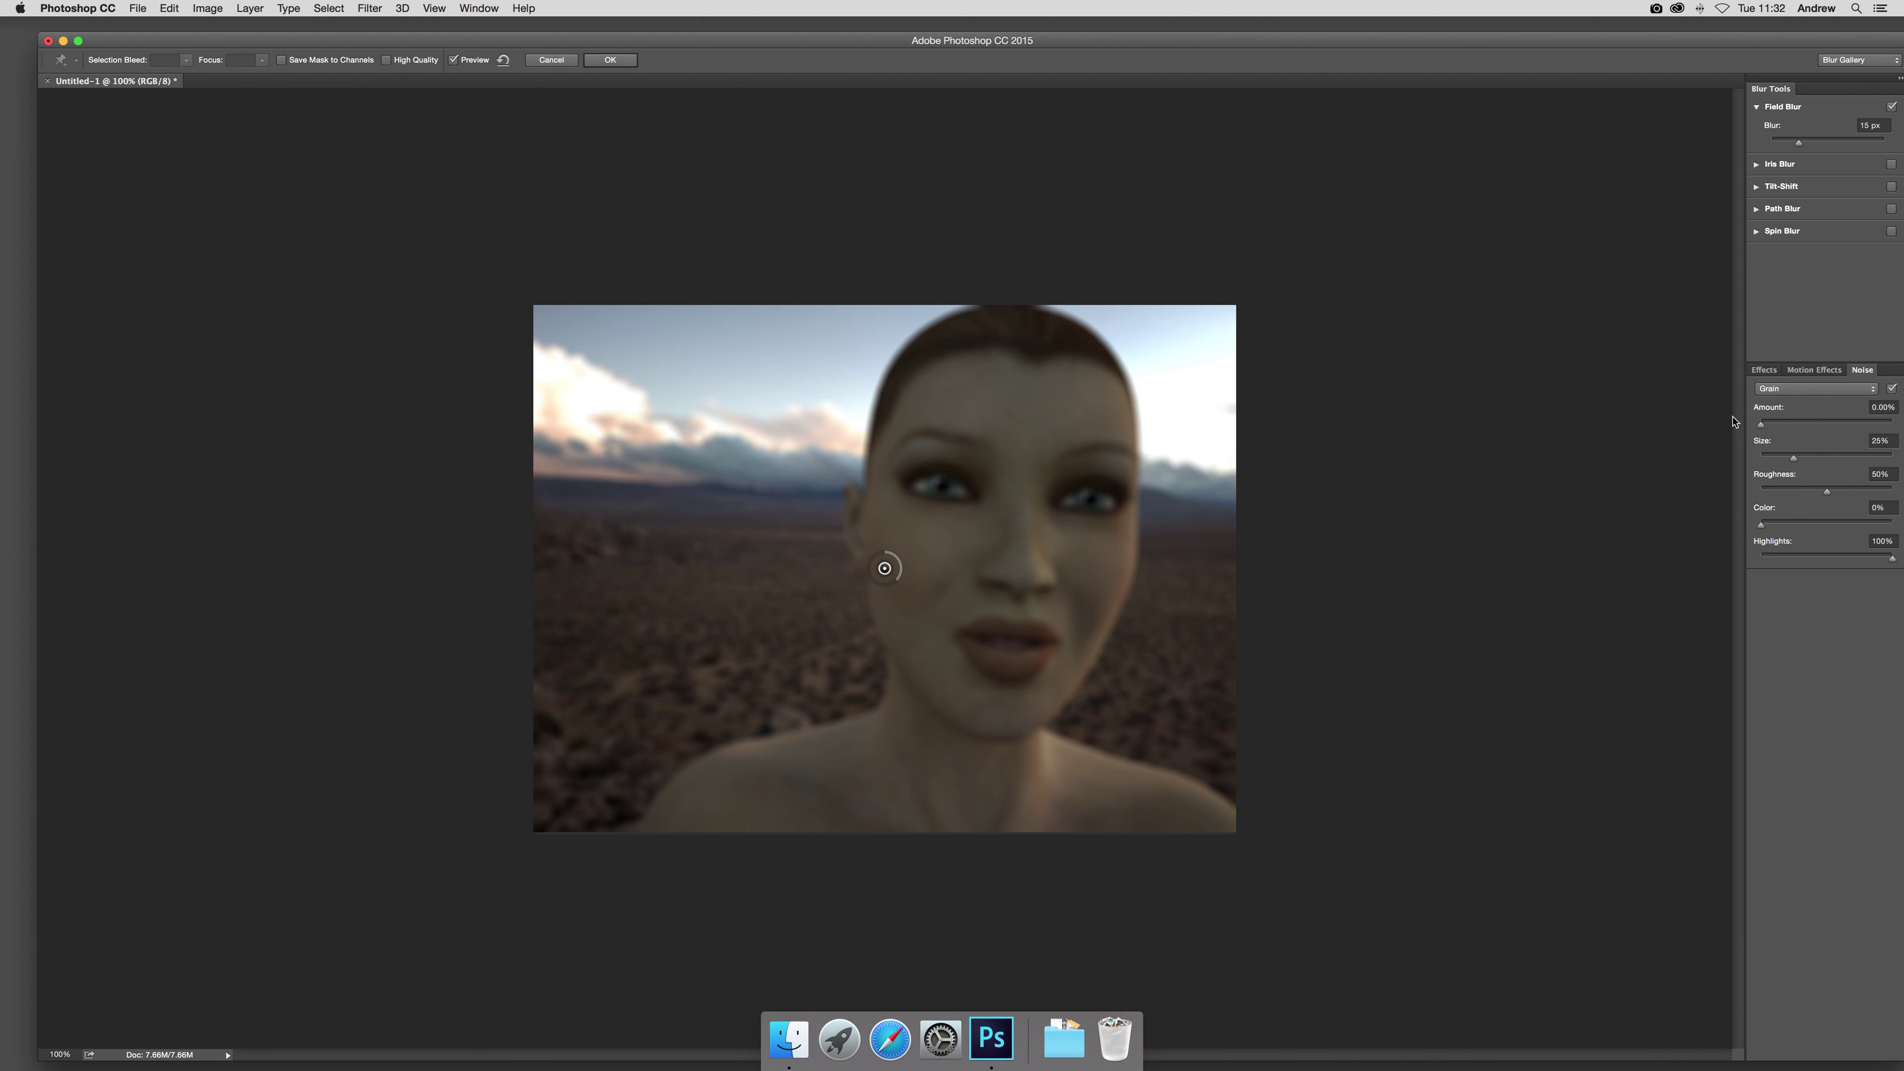
Add Gaussian noise at 16.53% amount with 75% color over the blurred preview.
left_click(1789, 396)
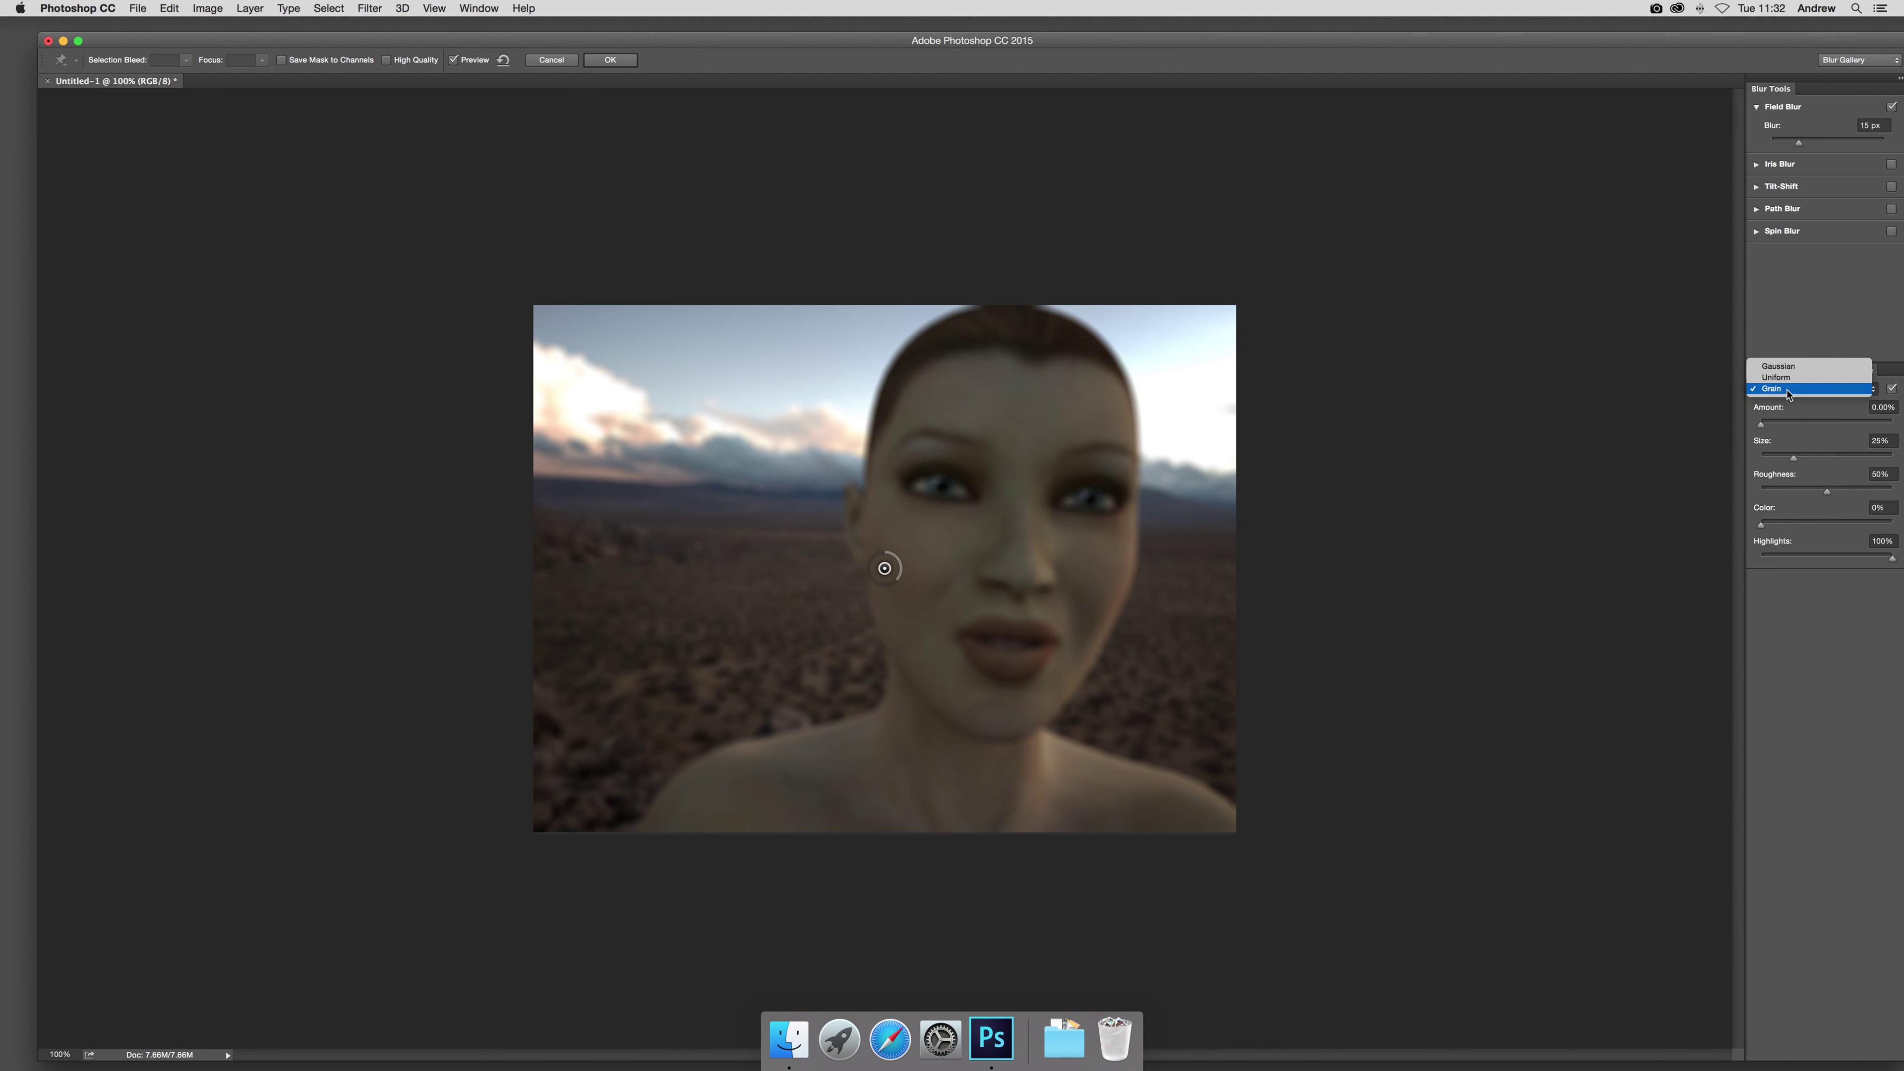
left_click(1796, 373)
left_click_drag(1765, 424, 1833, 425)
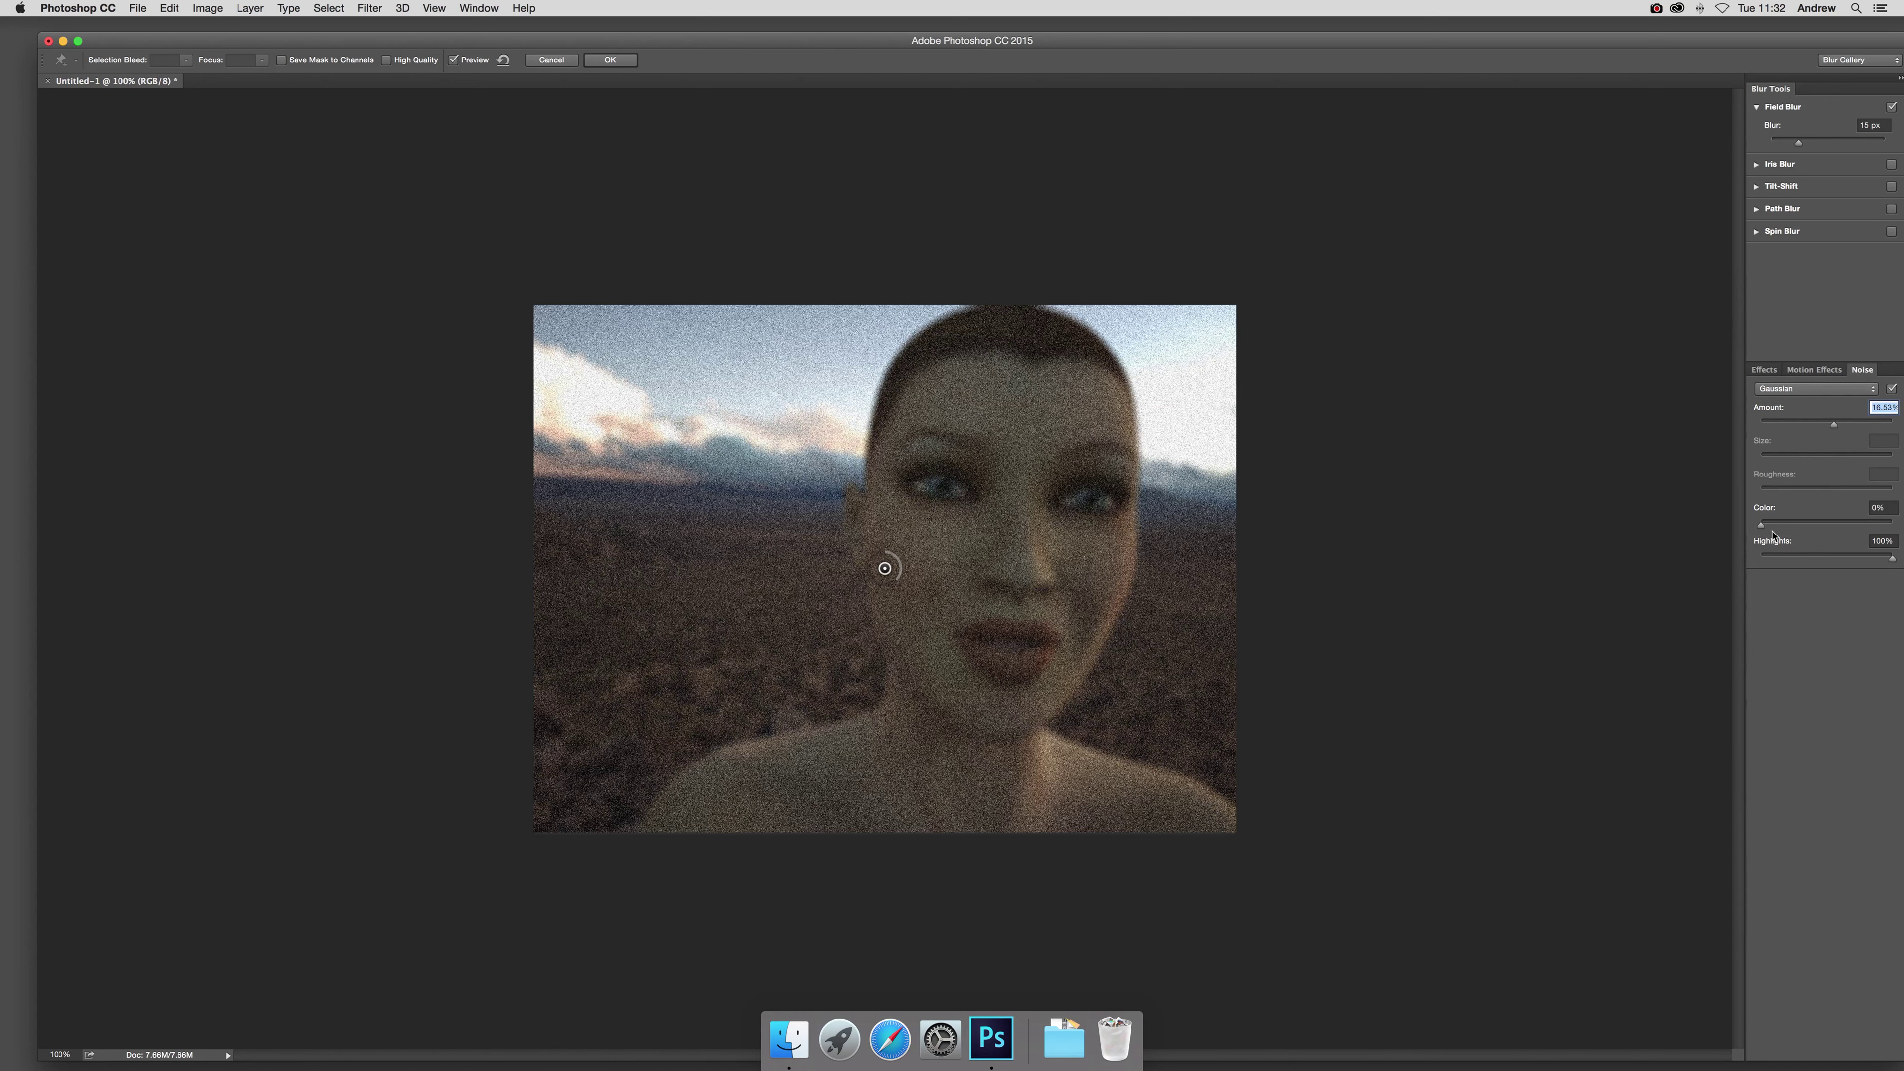
left_click_drag(1818, 525, 1861, 529)
Lower the noise Highlights to 0% and switch the noise type to Uniform.
left_click_drag(1809, 556, 1901, 568)
left_click_drag(1776, 561, 1896, 564)
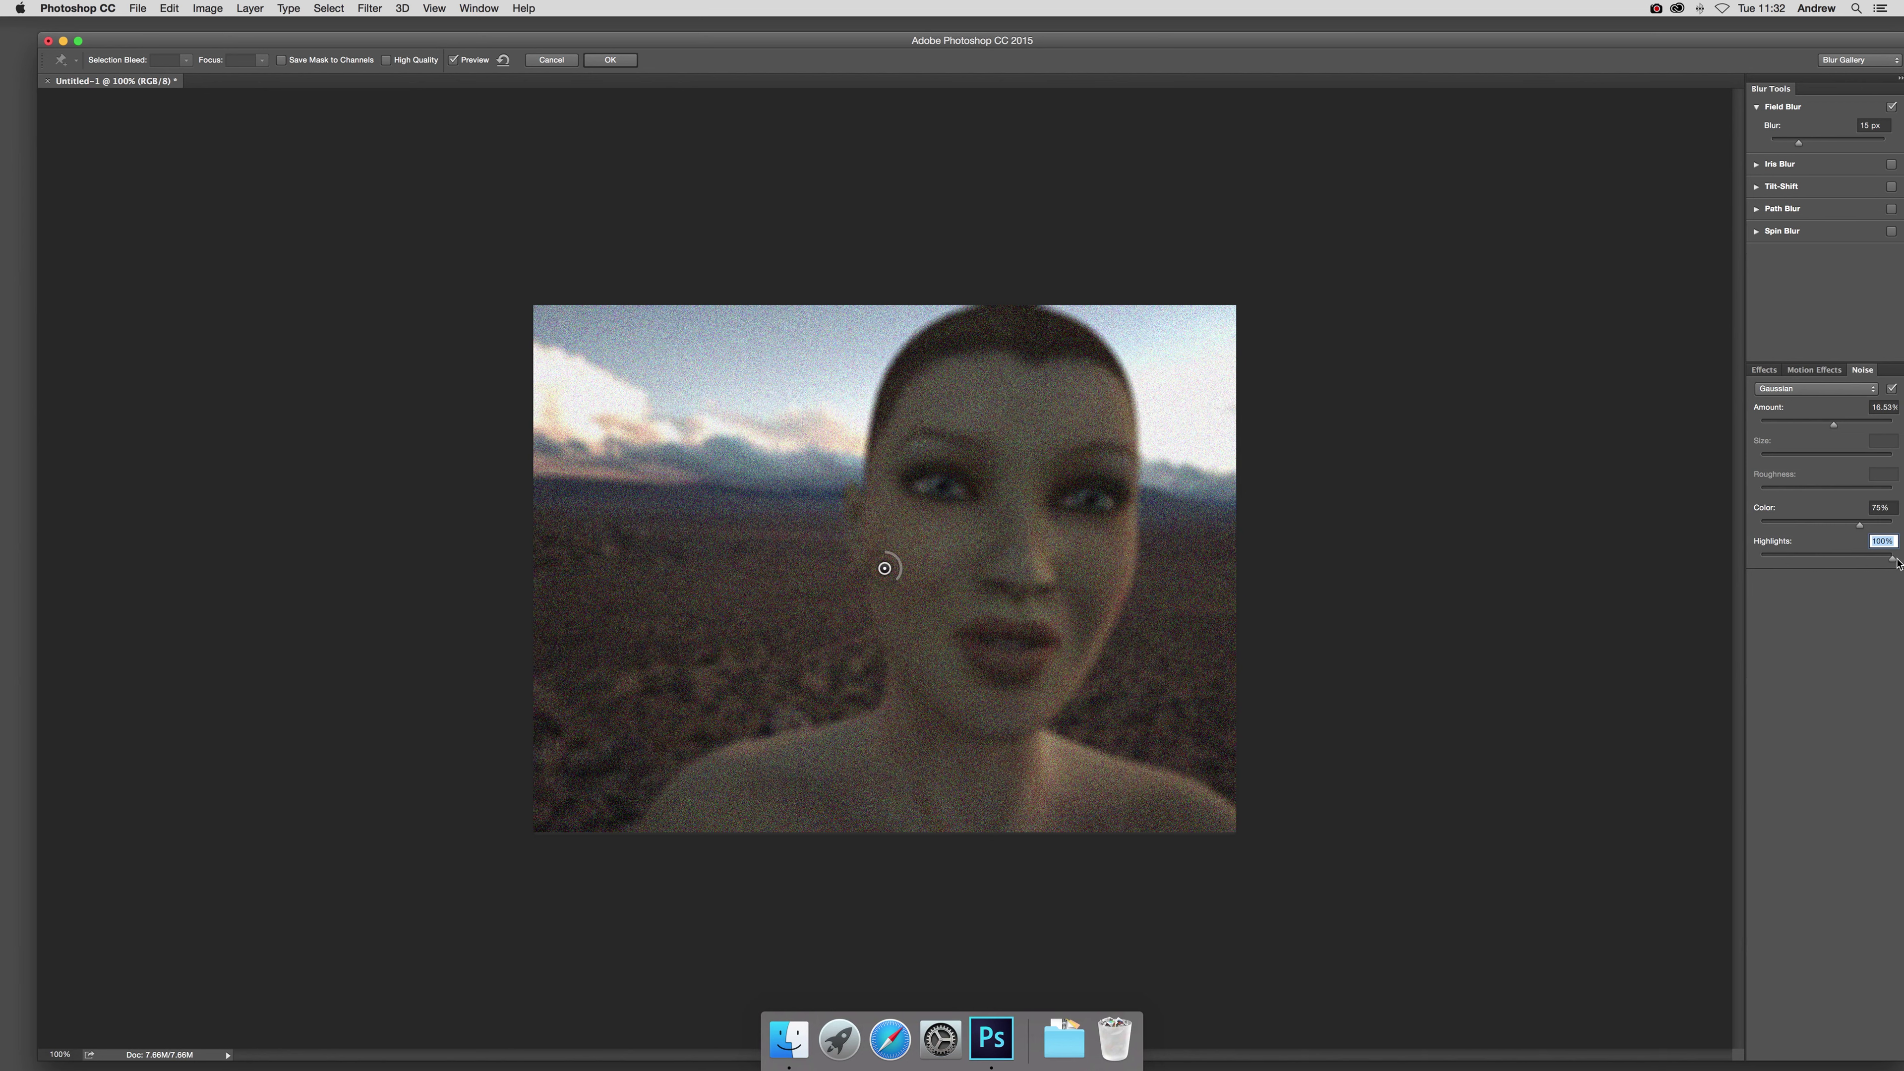
left_click(1780, 389)
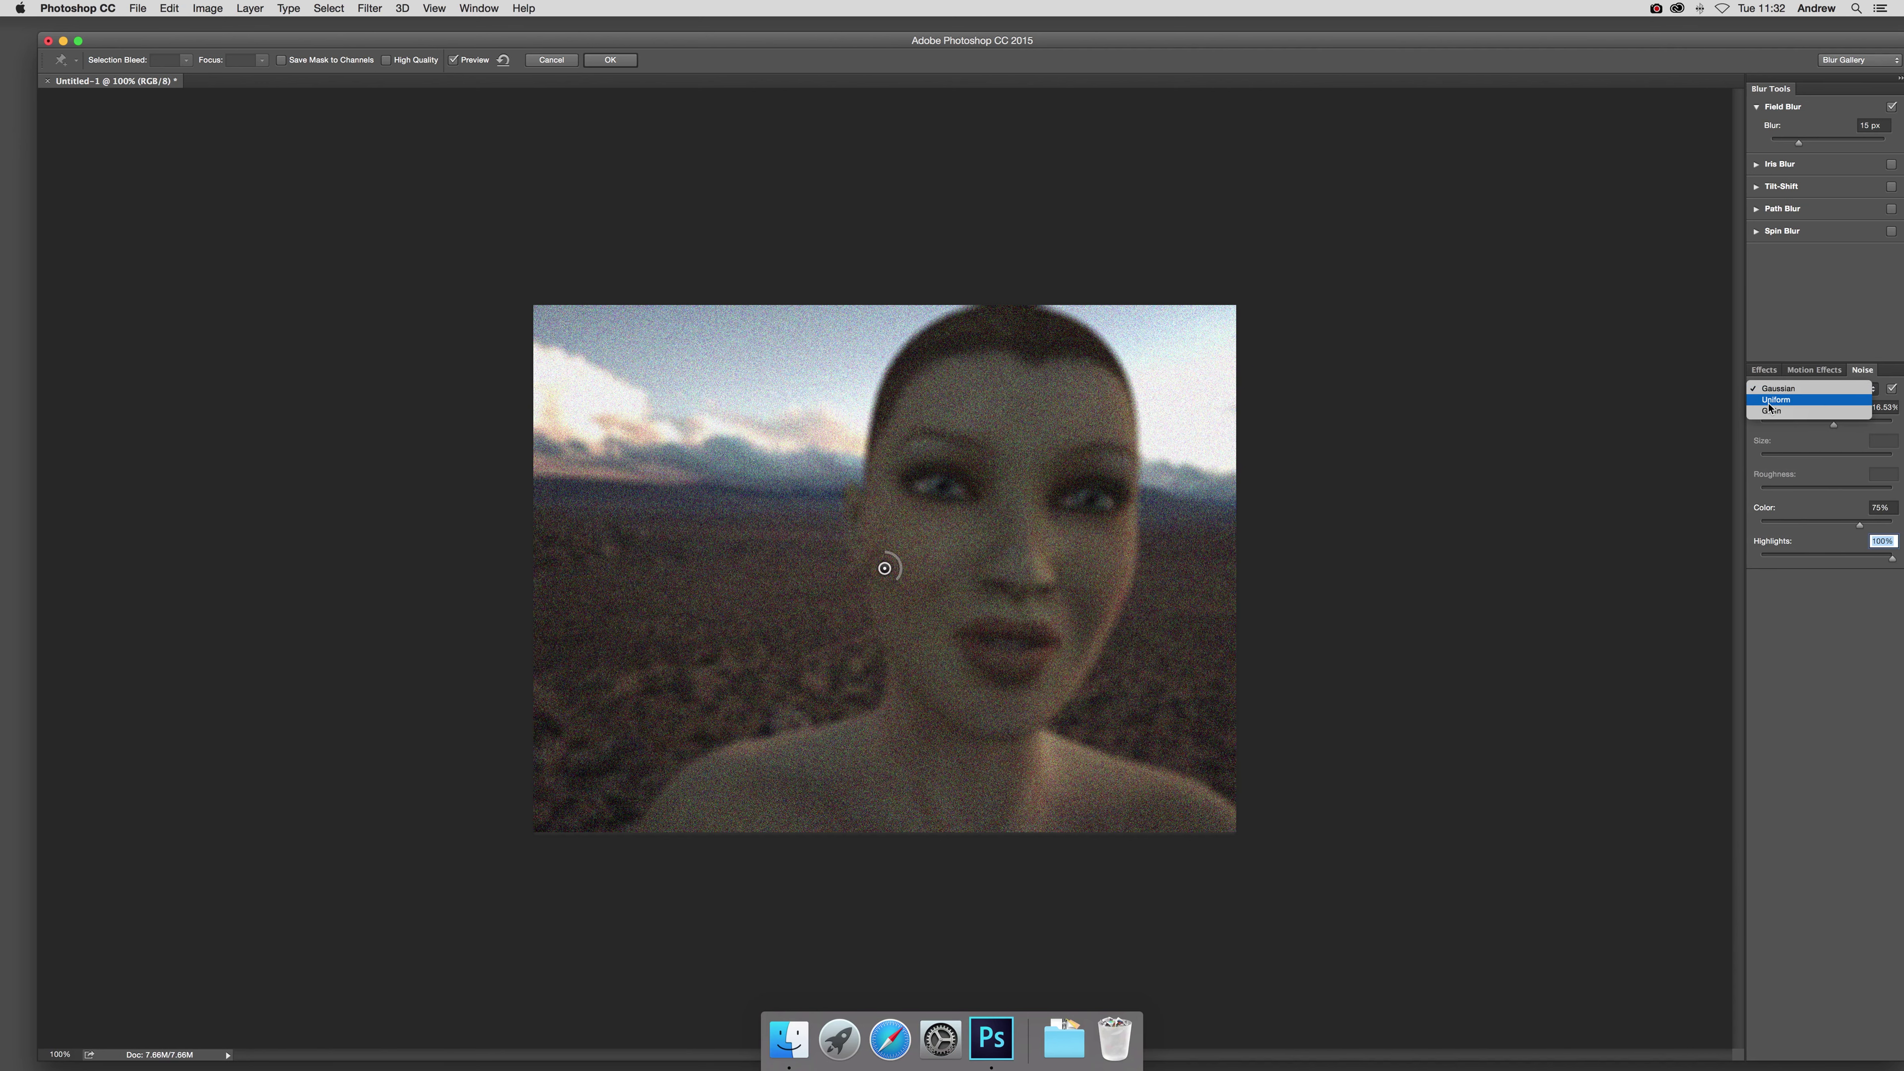
left_click(1770, 401)
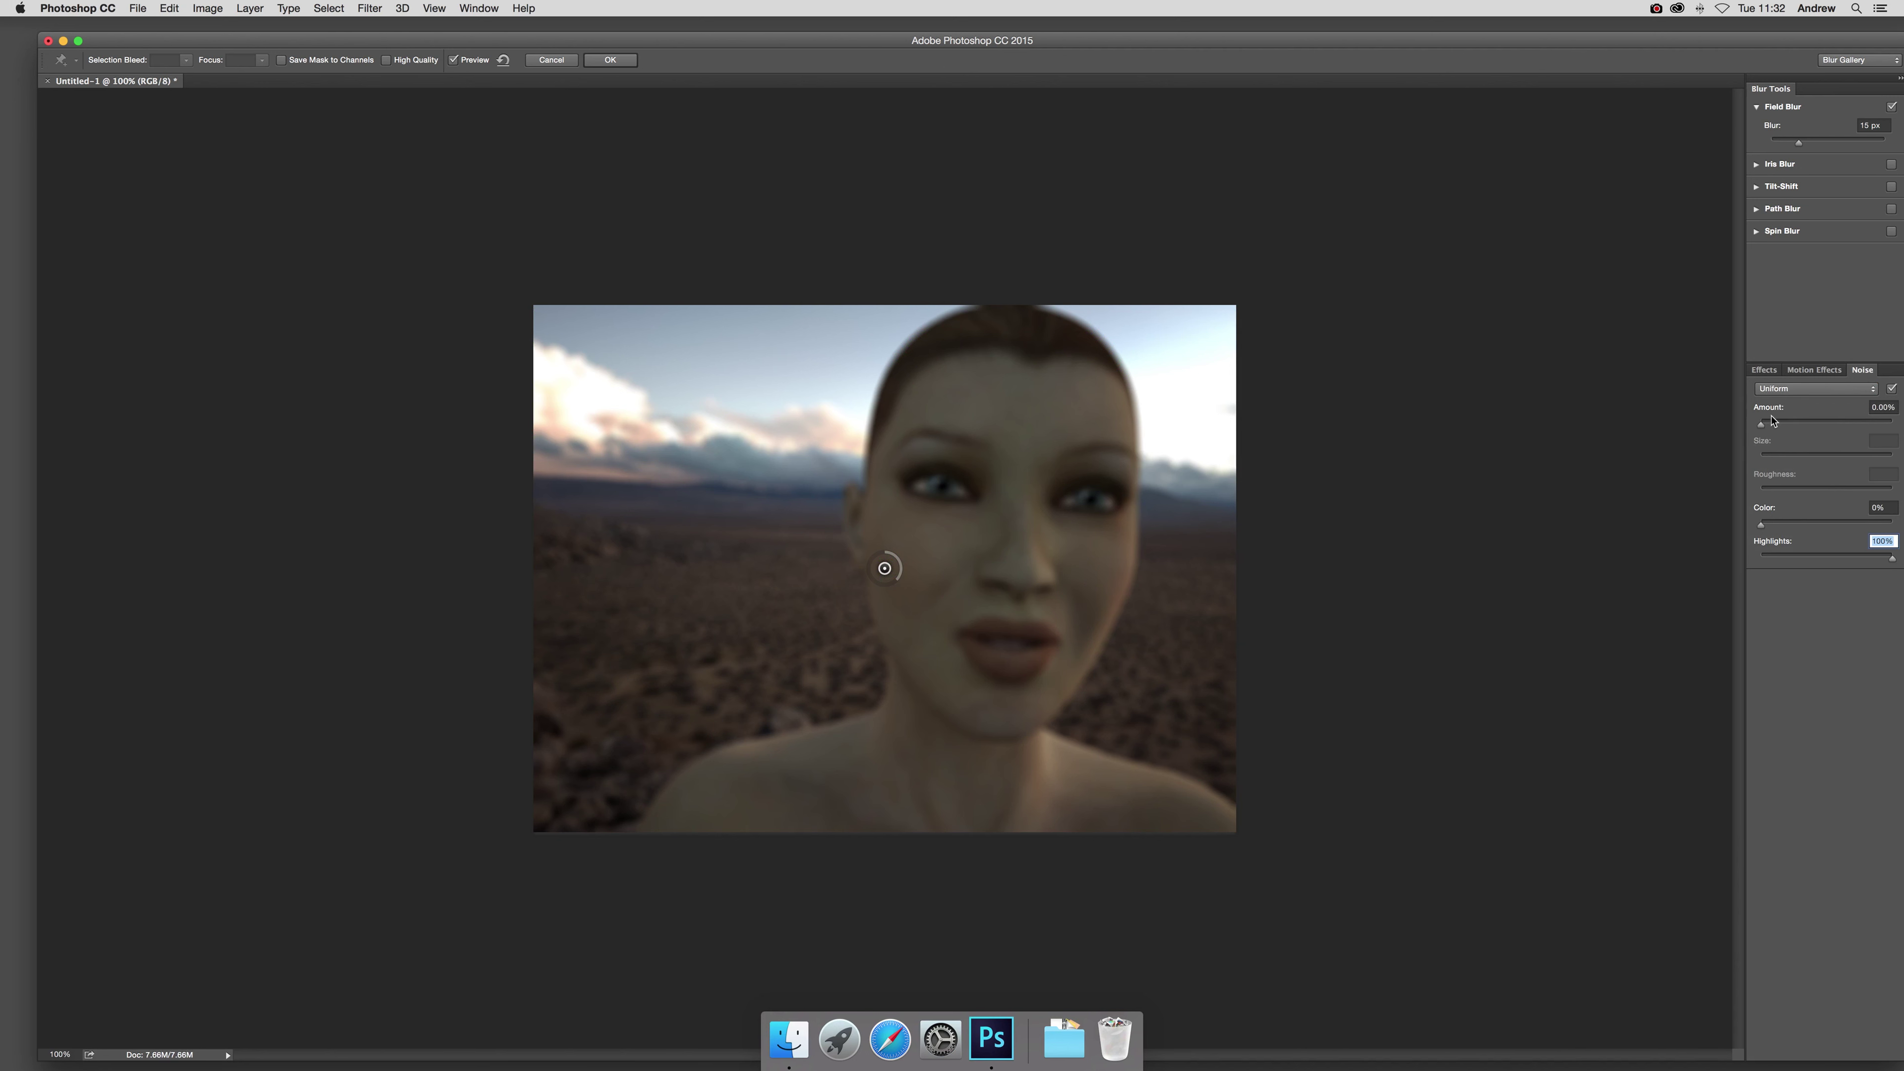
Raise the Uniform noise amount to 17.37% and toggle the noise off and on to compare.
left_click_drag(1769, 426, 1824, 429)
left_click_drag(1824, 428, 1837, 429)
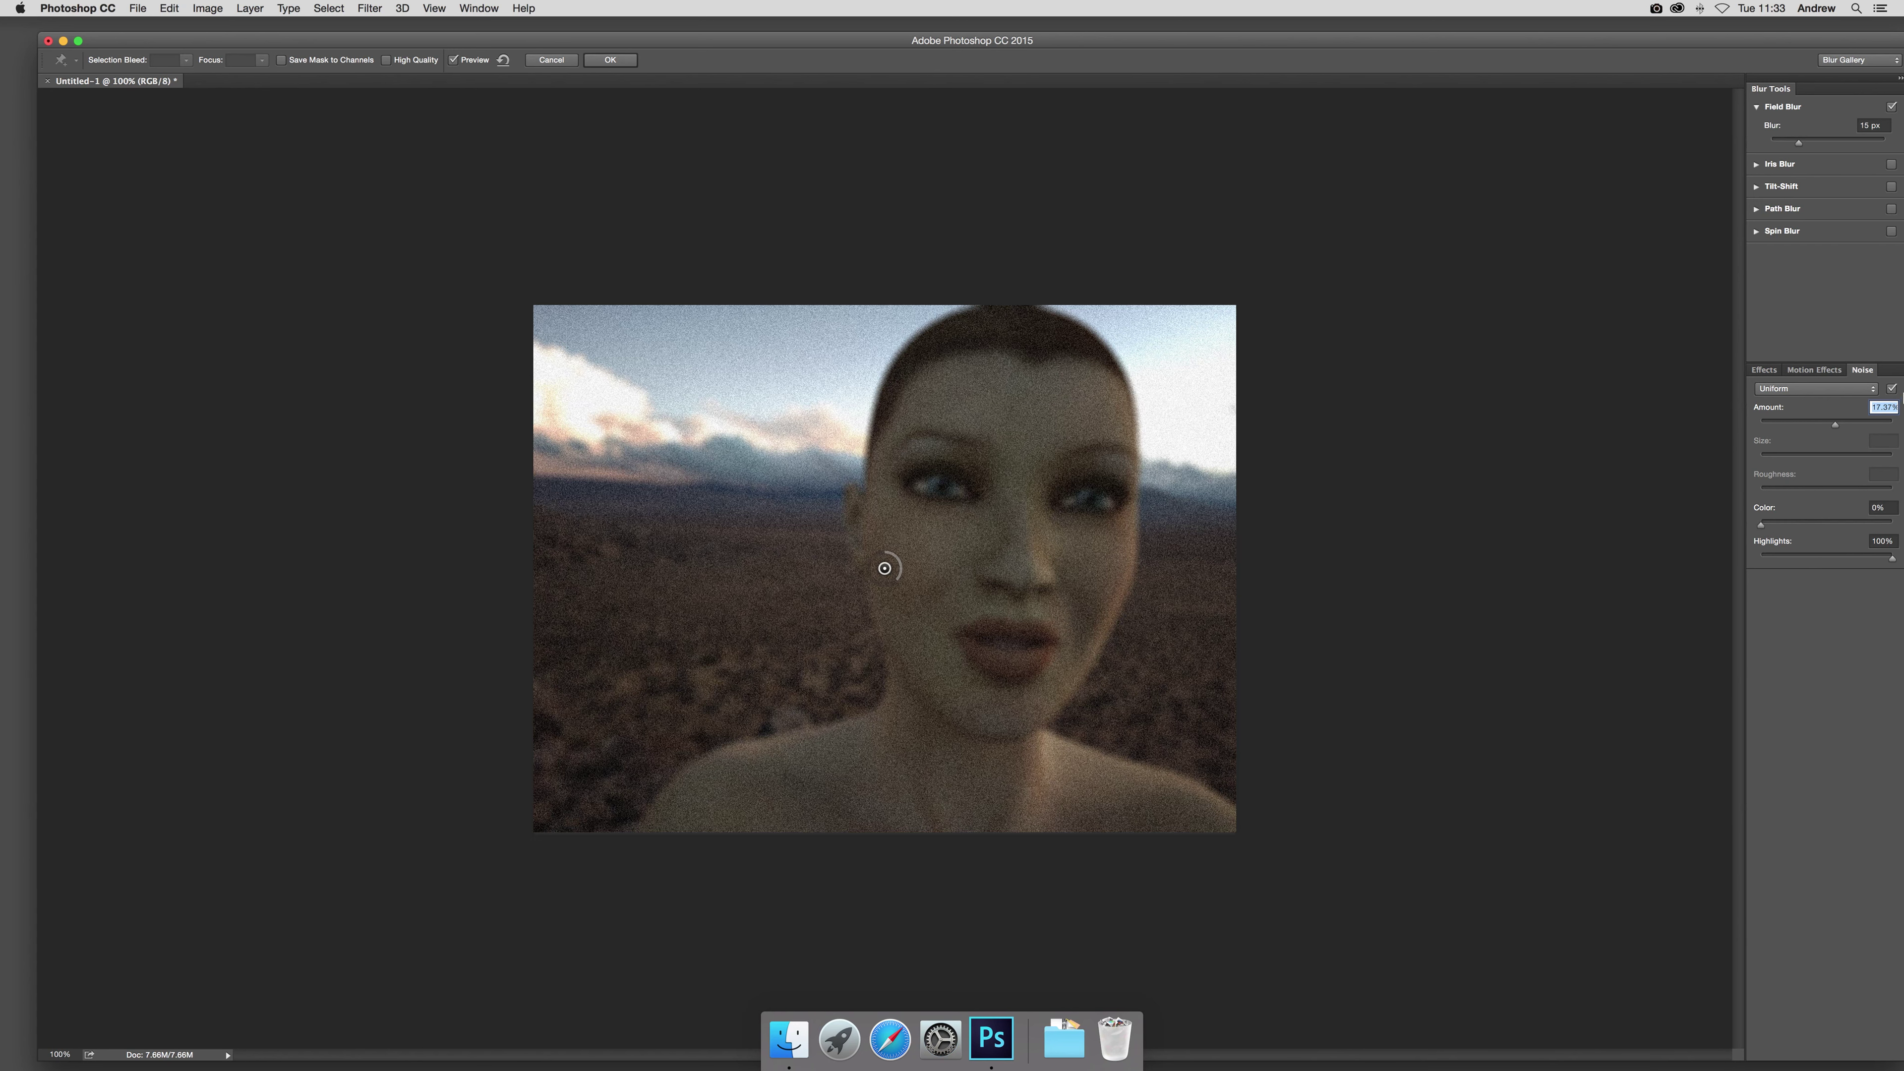
left_click(1892, 389)
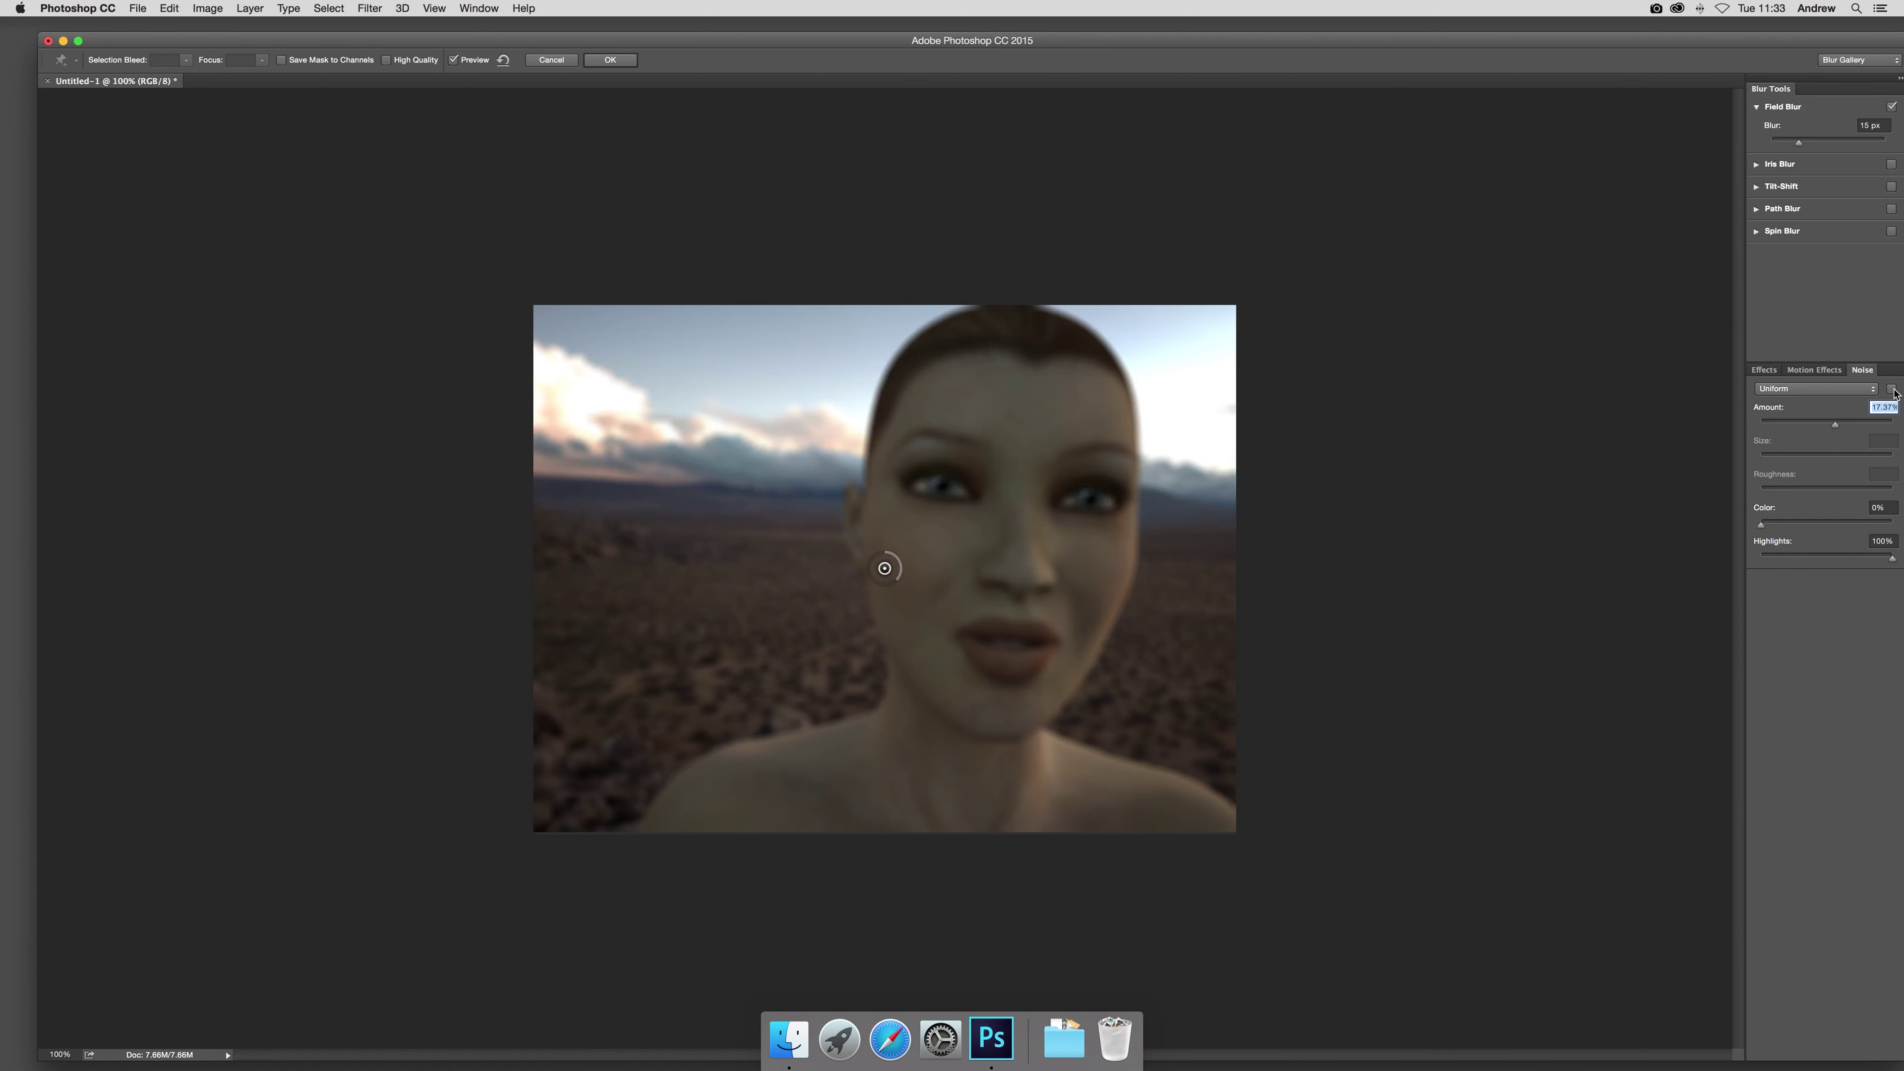
left_click(1893, 389)
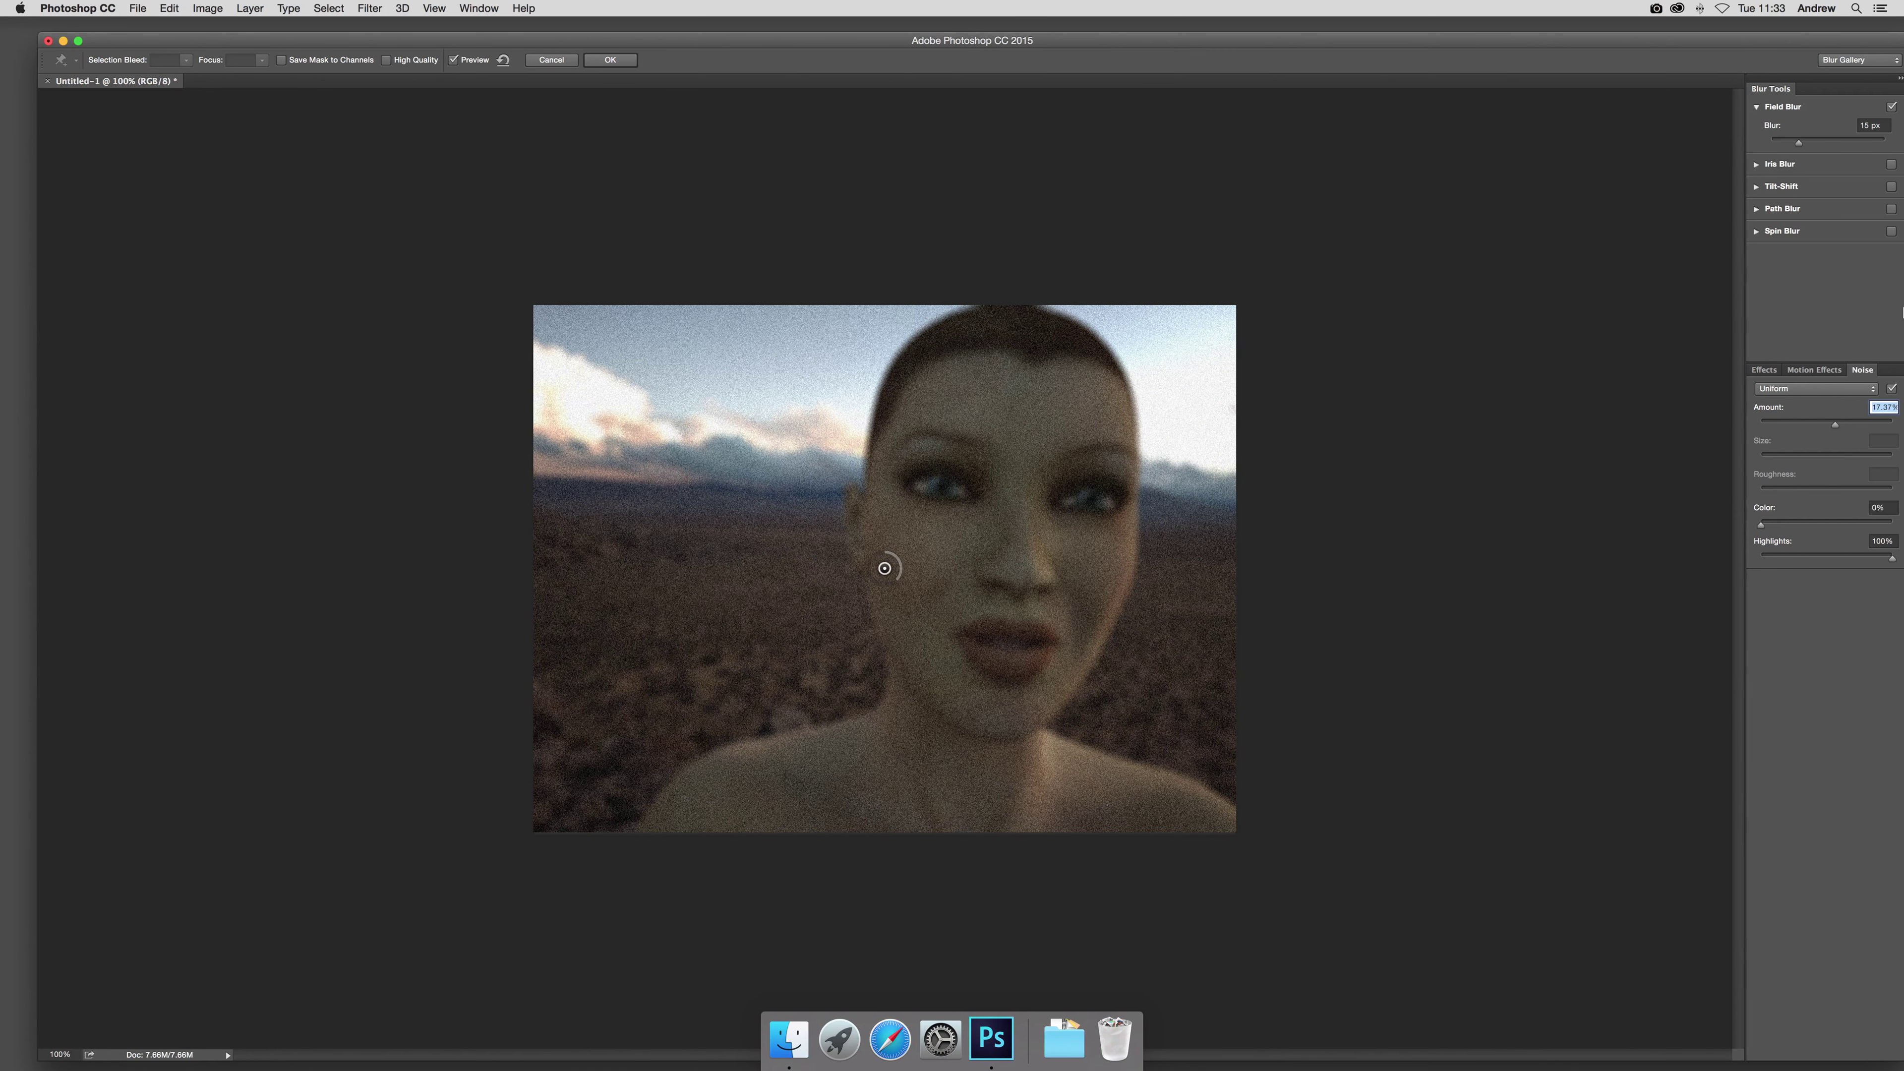
Try several Field Blur strengths, settling on 12 px.
left_click_drag(1803, 141, 1815, 146)
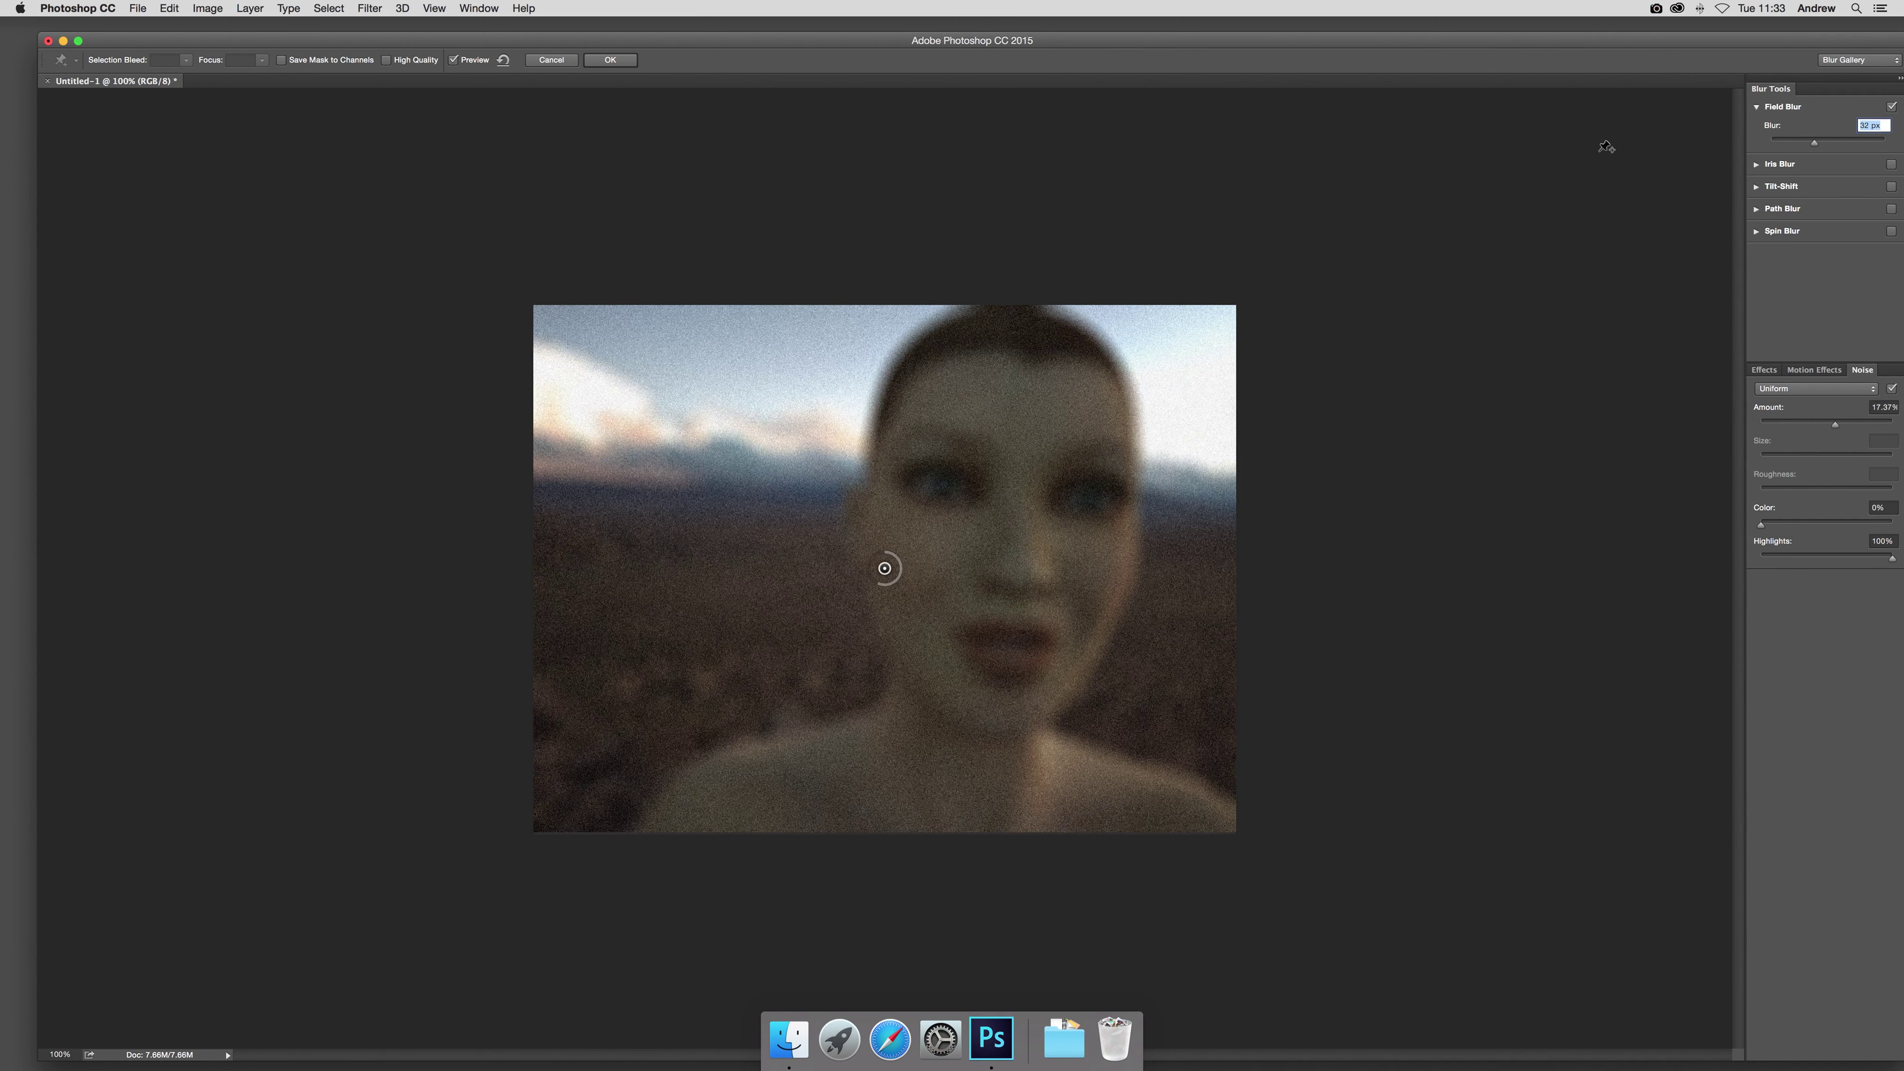
left_click_drag(1815, 142, 1835, 147)
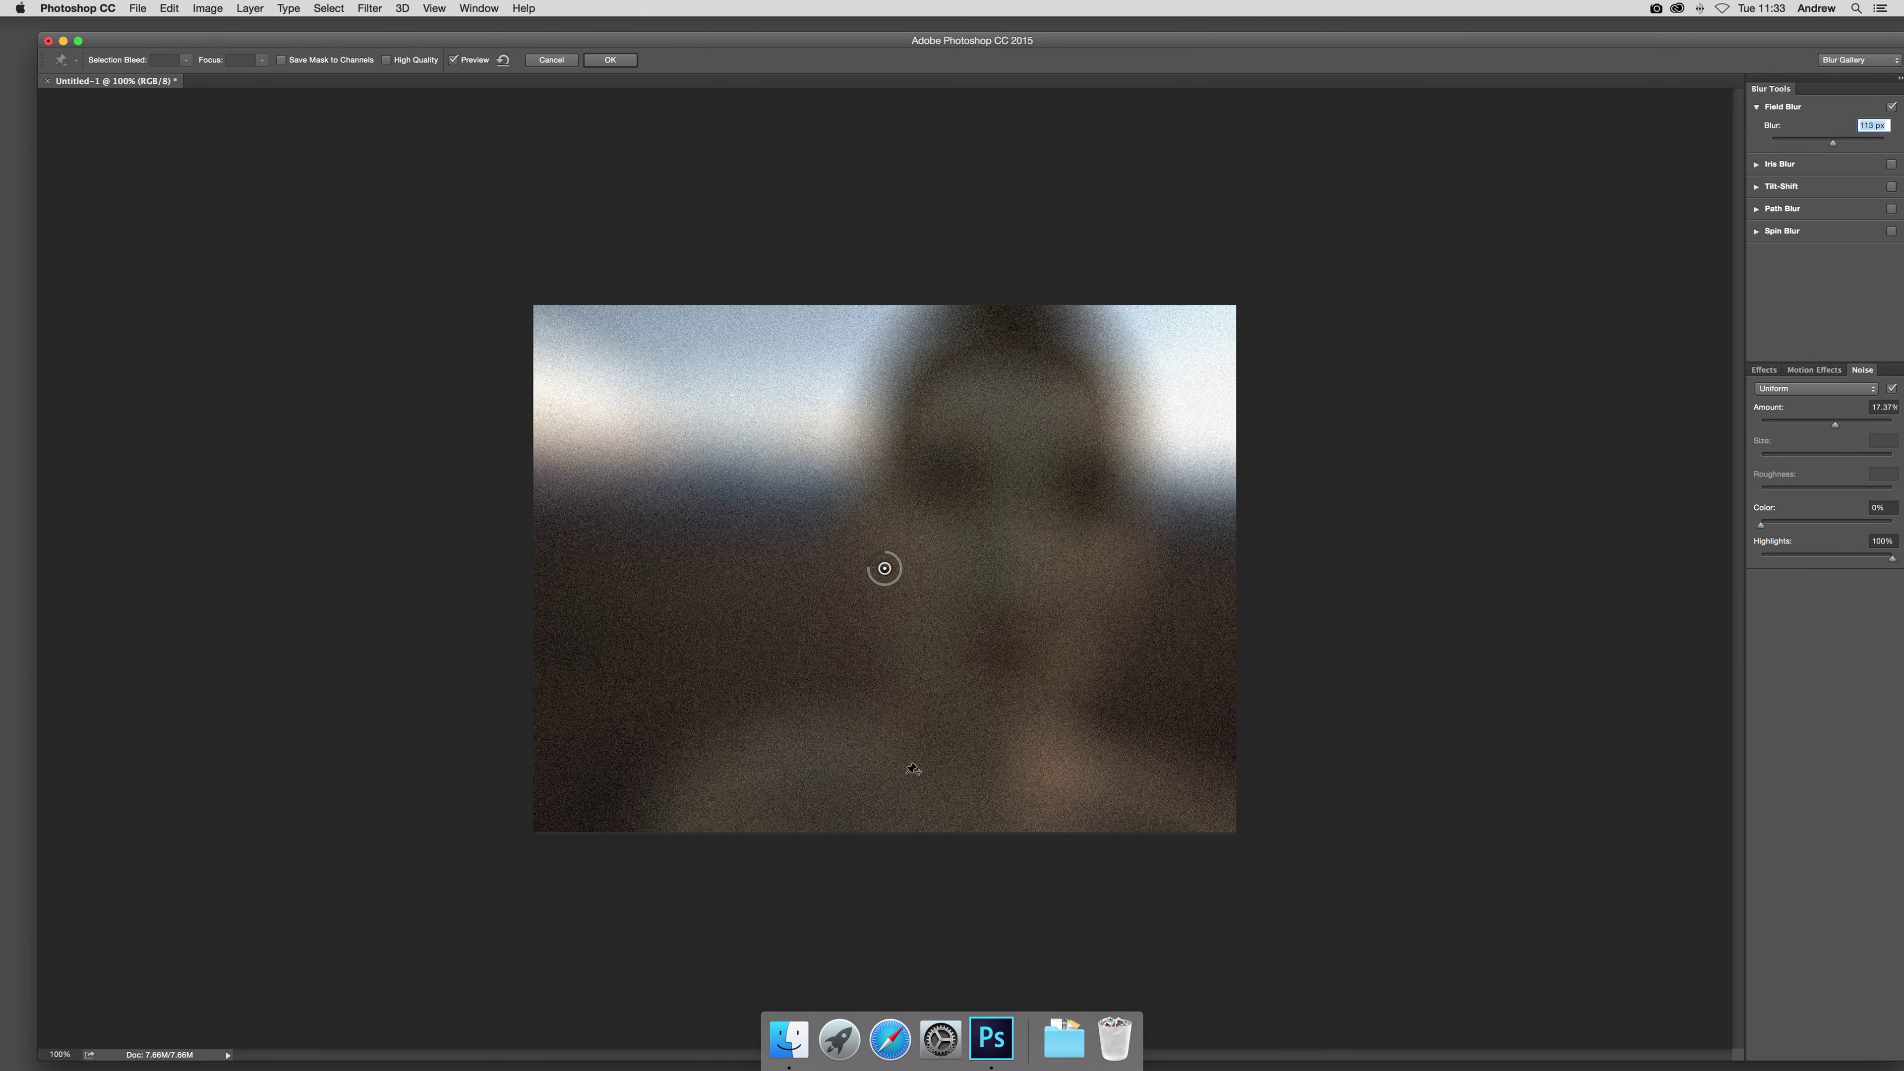
left_click_drag(1830, 146, 1779, 145)
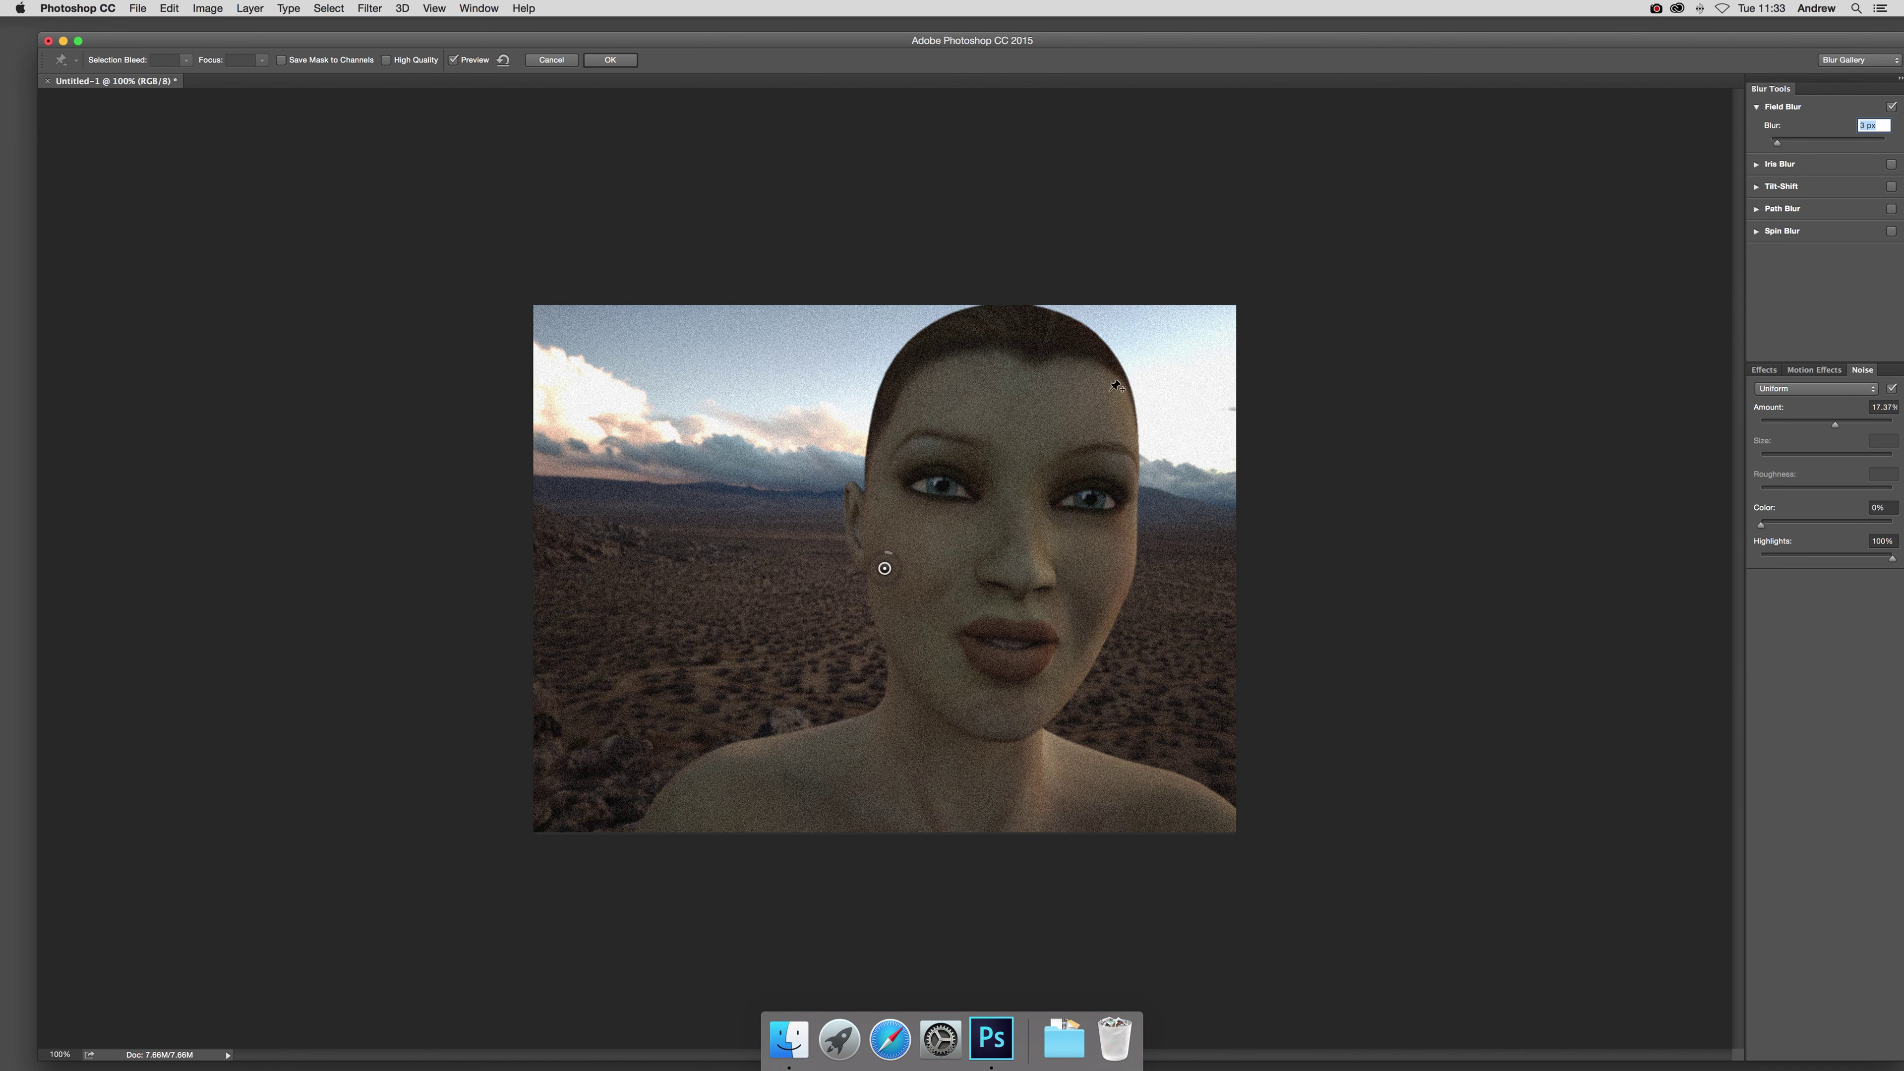
left_click_drag(1778, 145, 1757, 142)
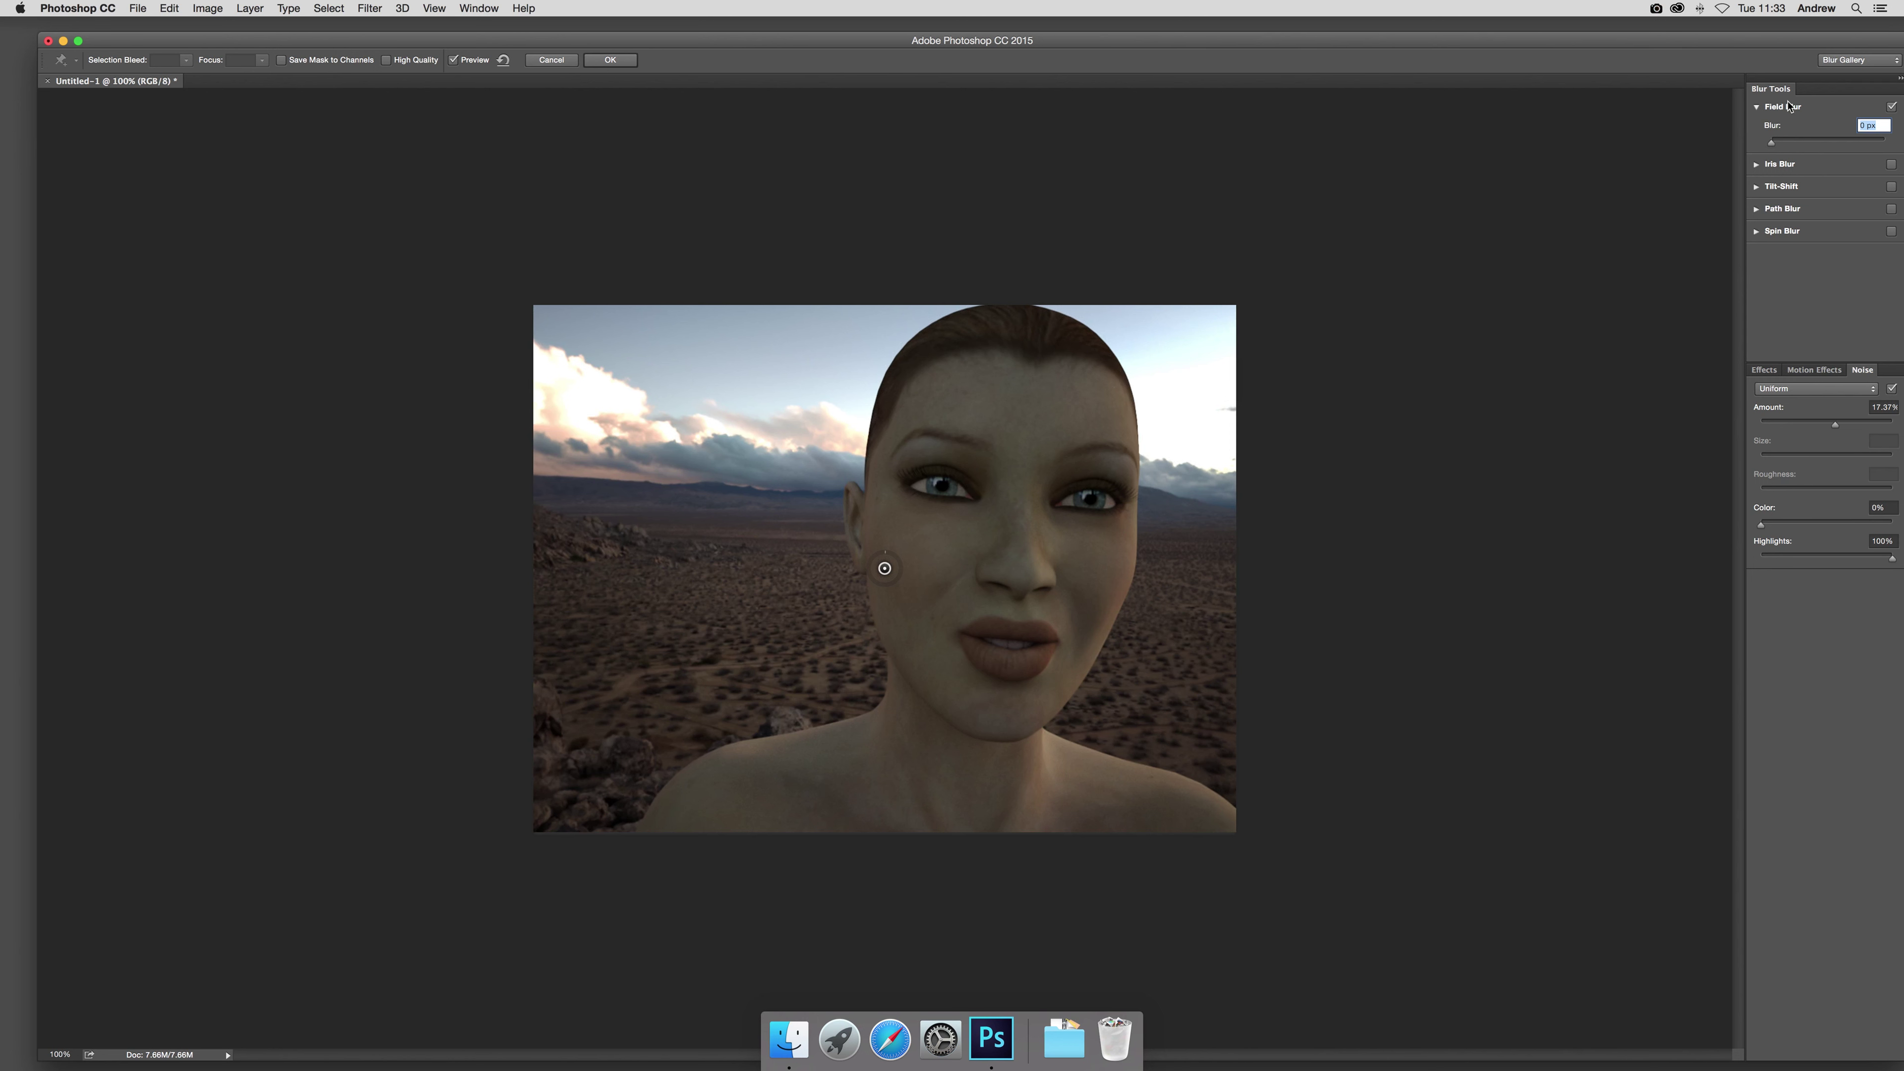
left_click_drag(1774, 147, 1795, 143)
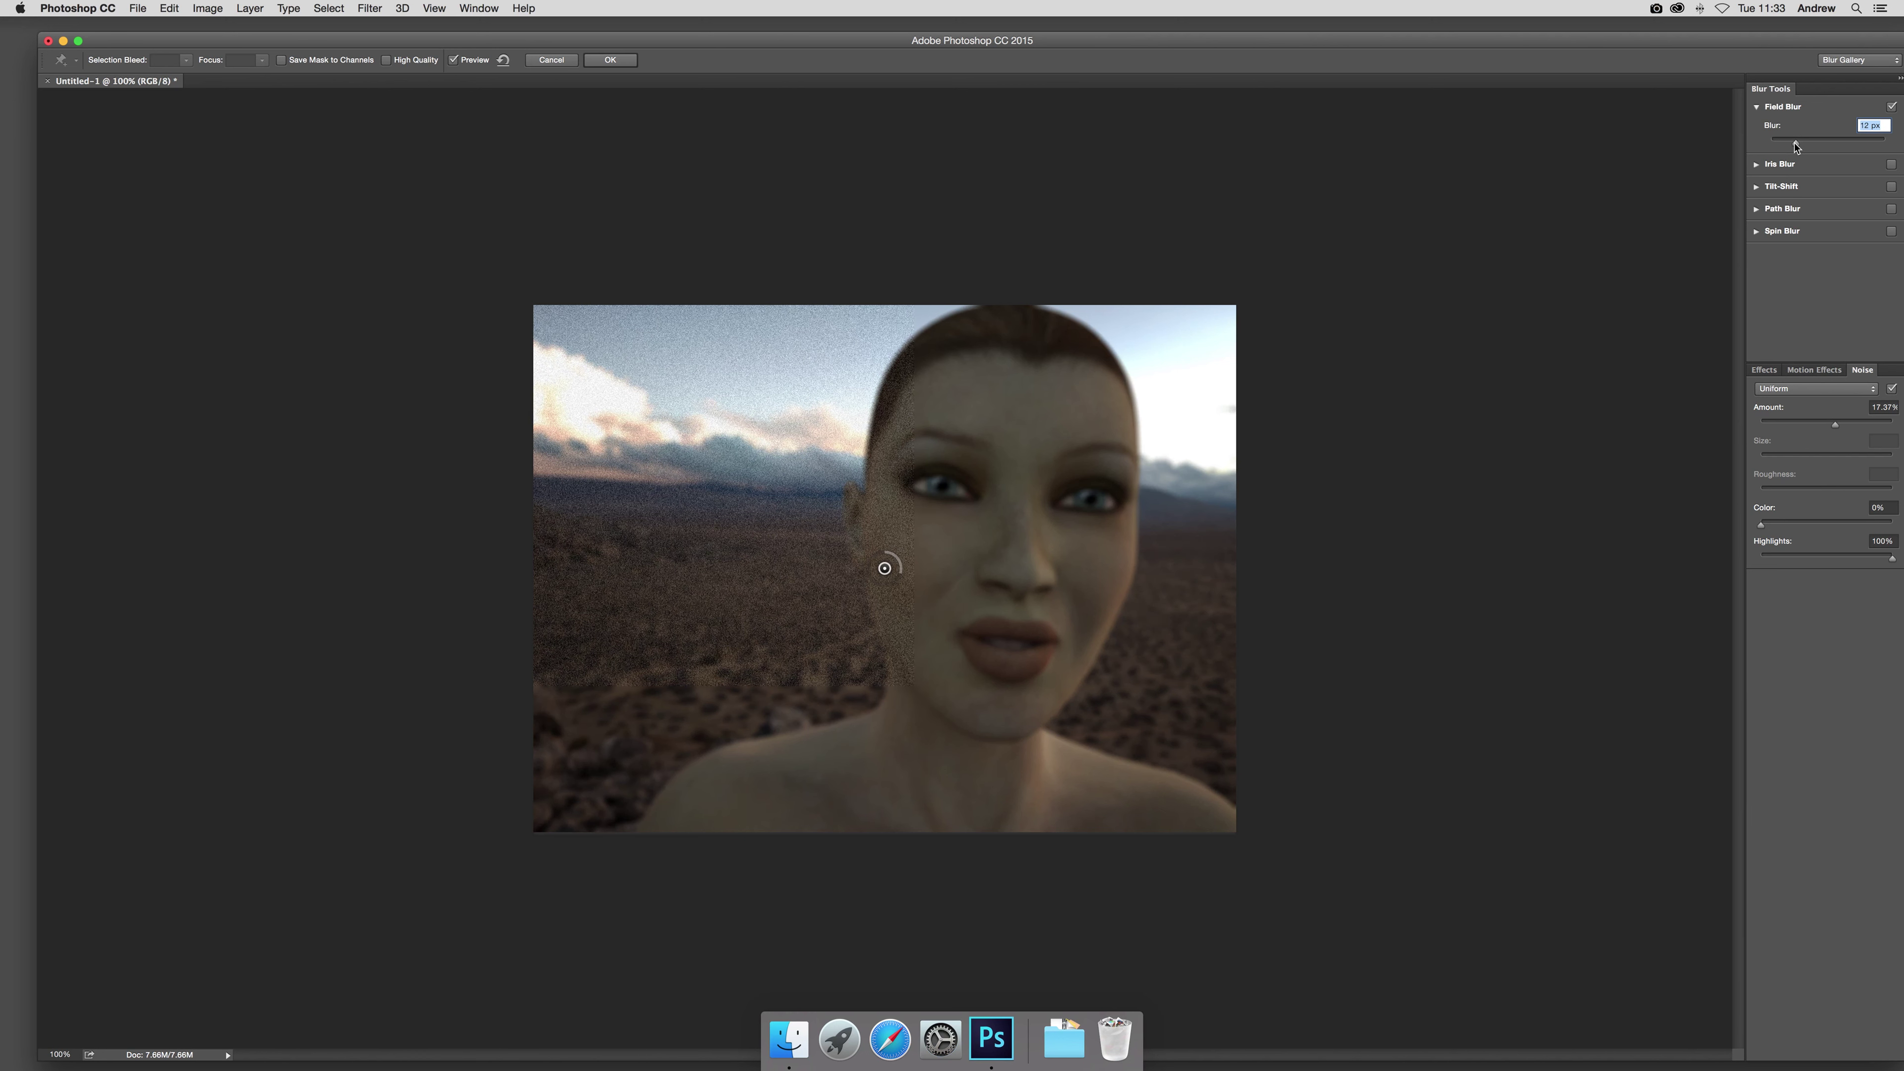
Switch the noise type to Grain at about 64% amount, with the field blur at 25 px.
left_click(1793, 391)
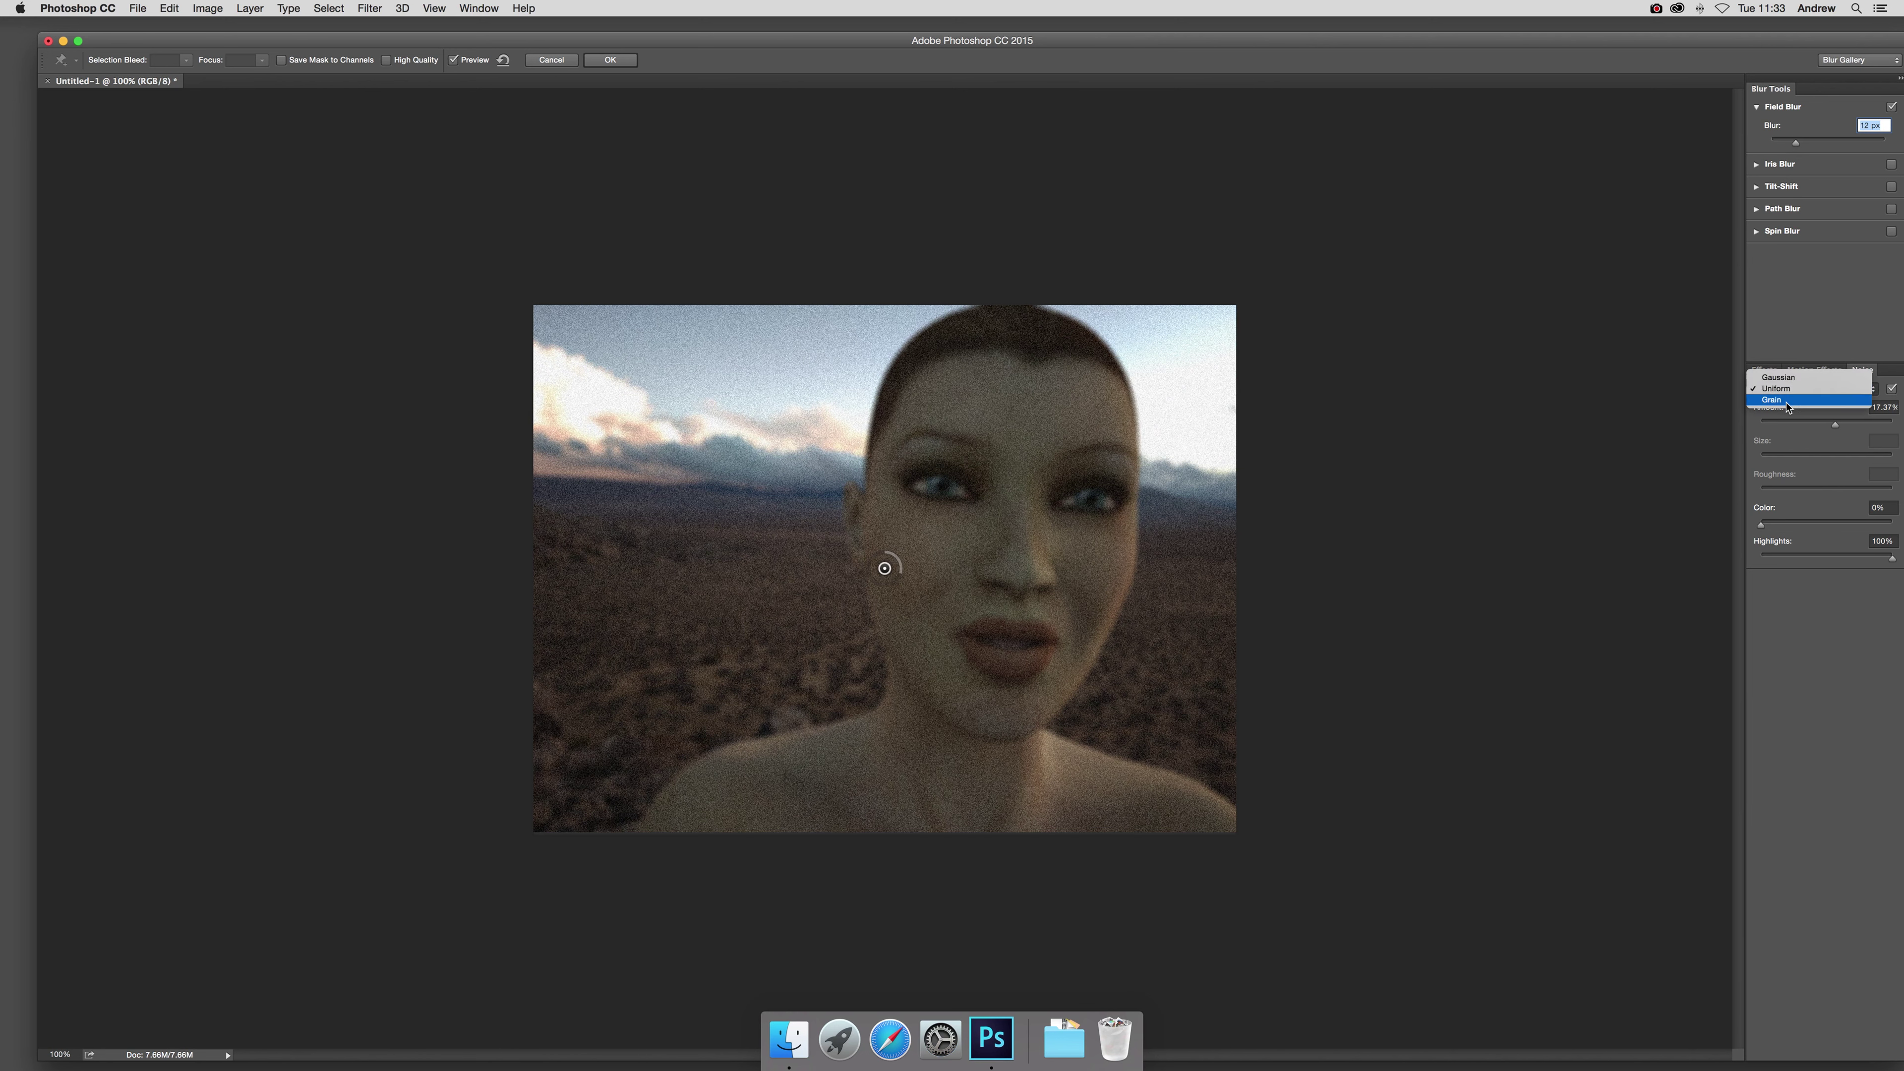
left_click(1789, 399)
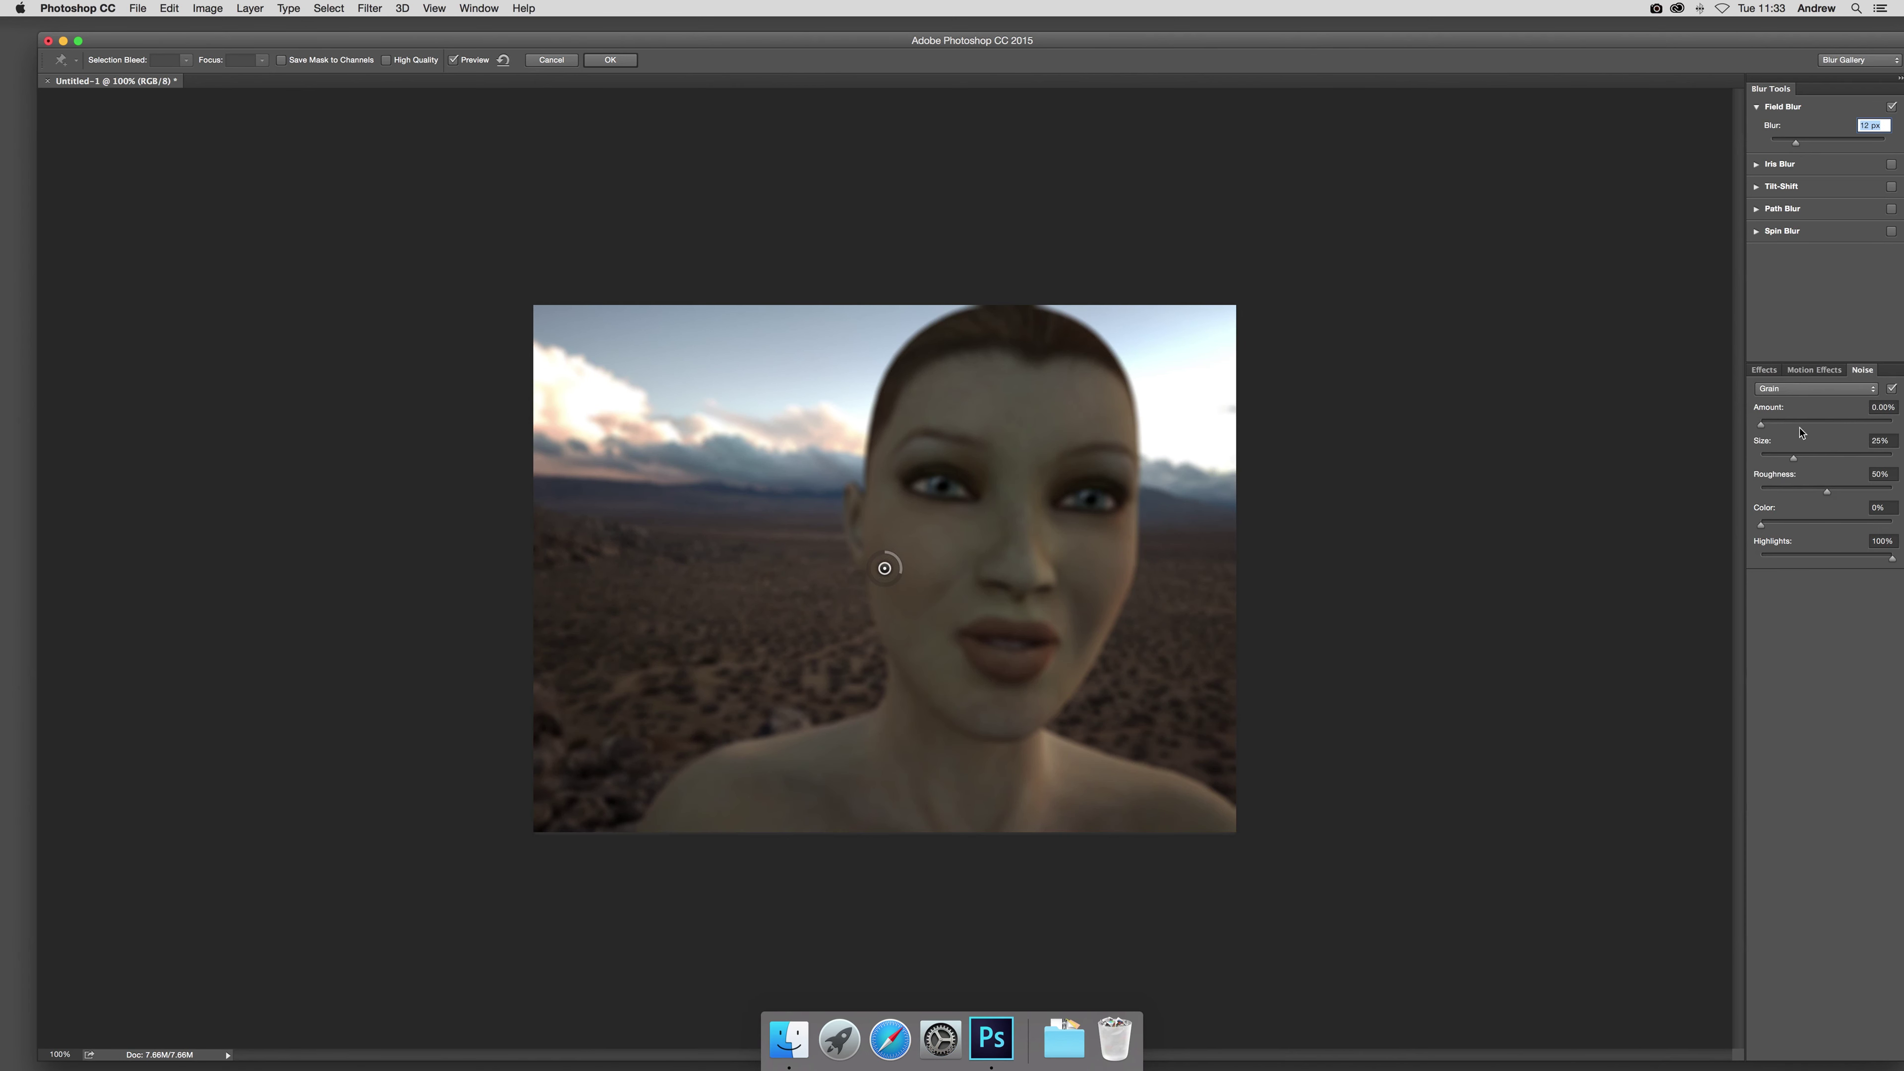
left_click_drag(1763, 426, 1842, 430)
left_click_drag(1797, 144, 1816, 146)
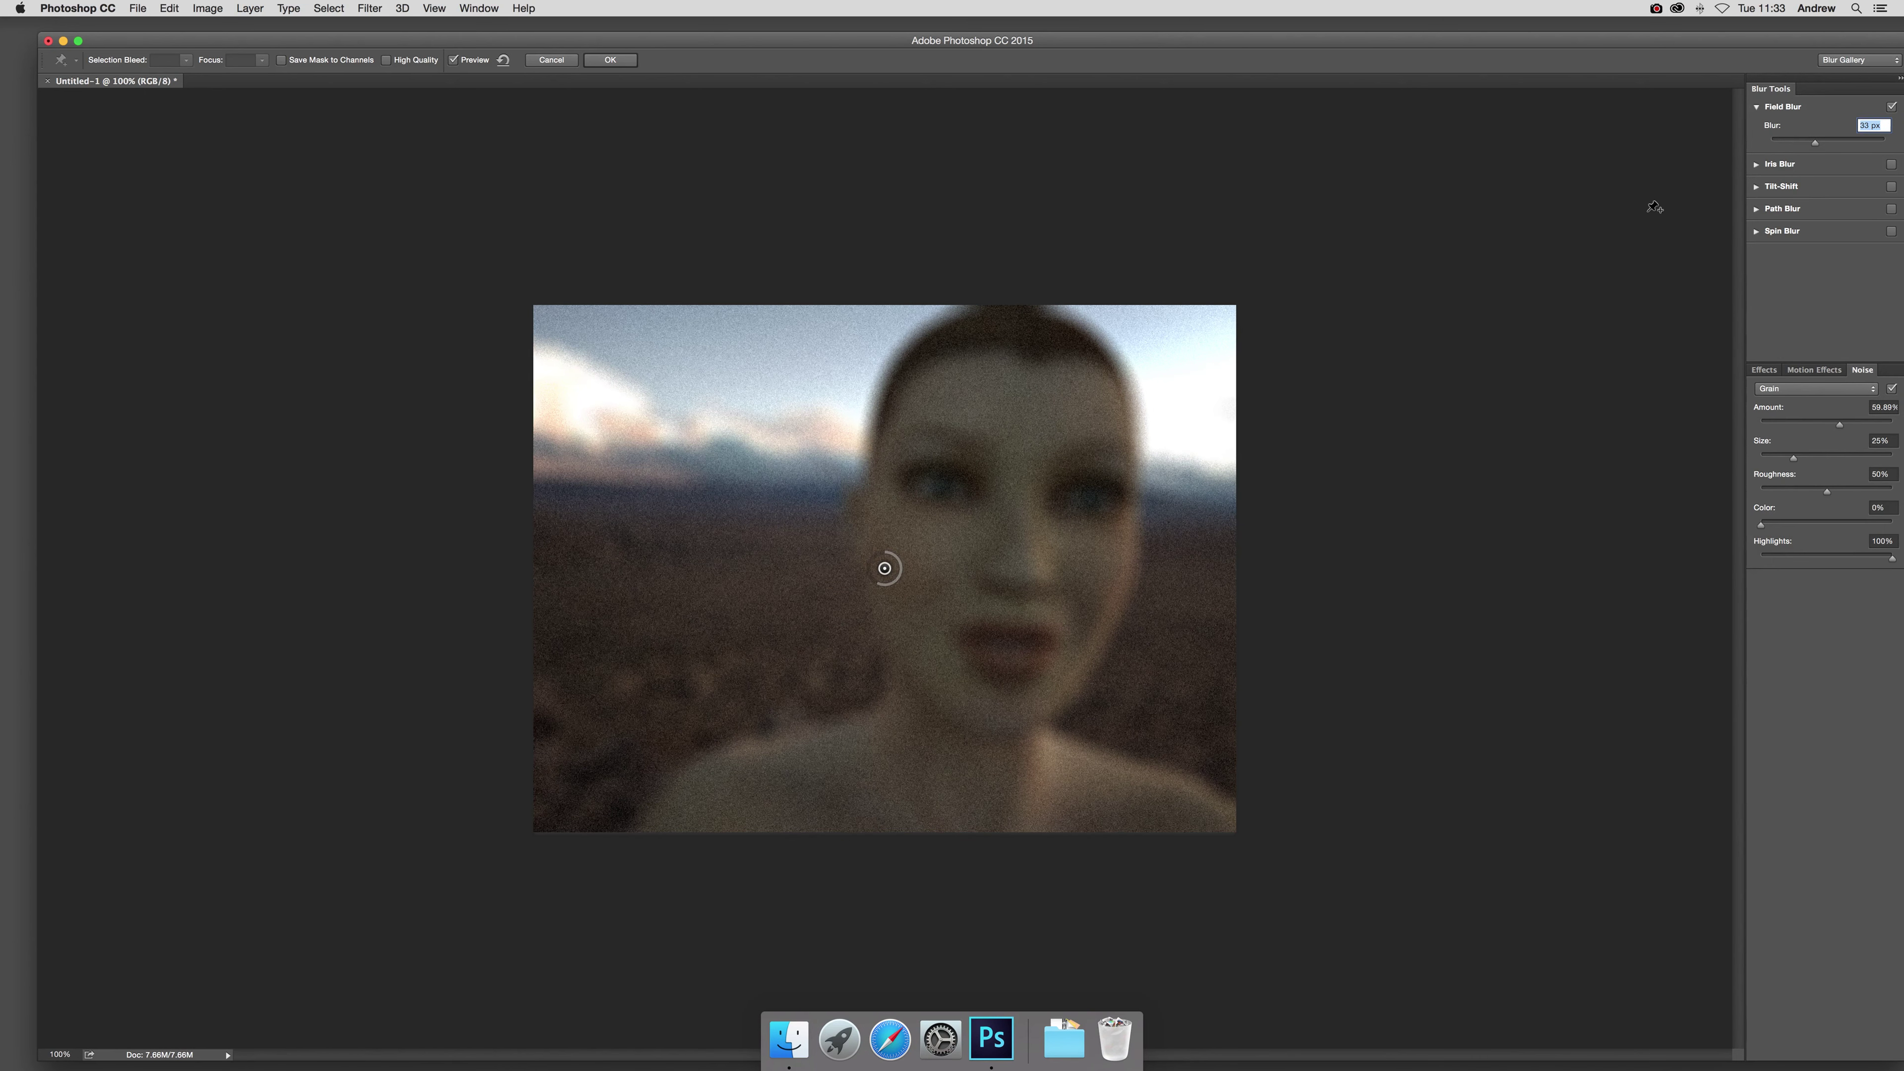
left_click_drag(1843, 425, 1872, 461)
Reduce the field blur to about 10 px and drop the grain roughness to about 5%.
left_click(1788, 142)
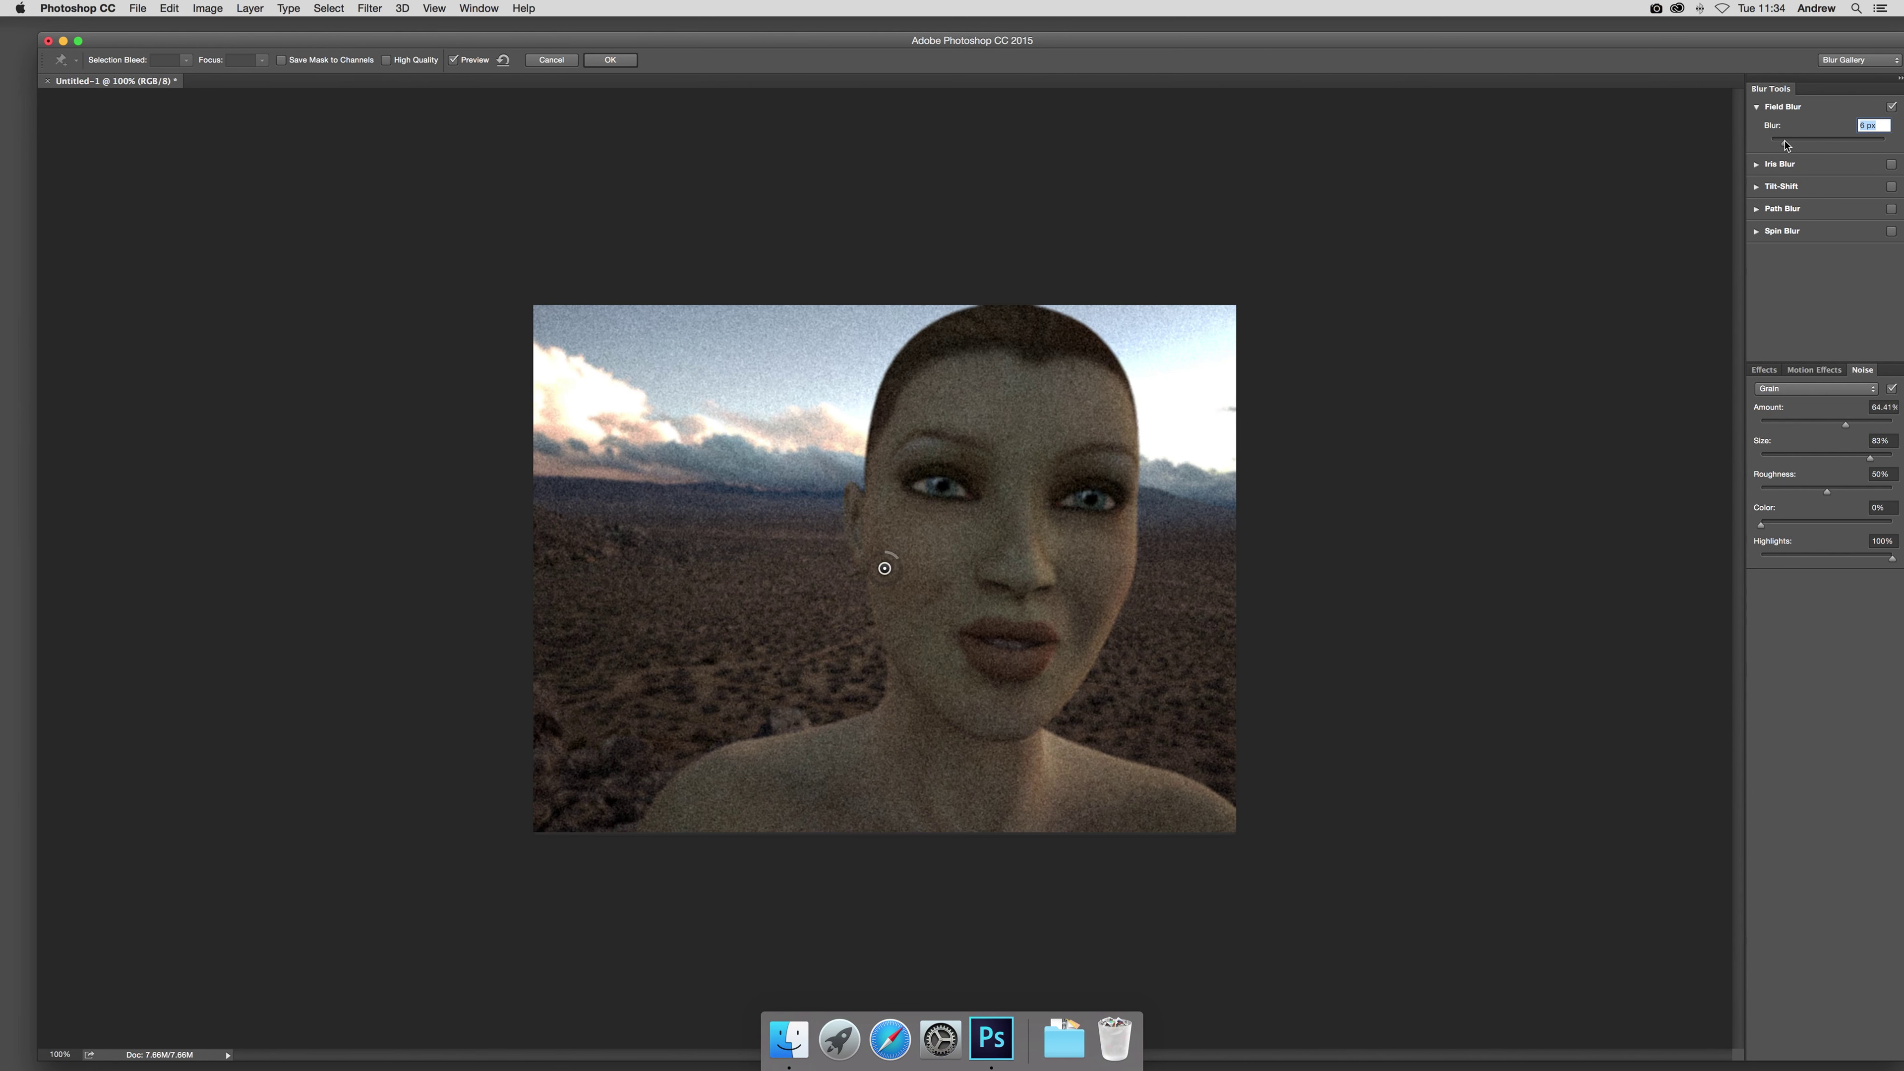
left_click_drag(1788, 145, 1794, 145)
left_click_drag(1774, 496, 1768, 497)
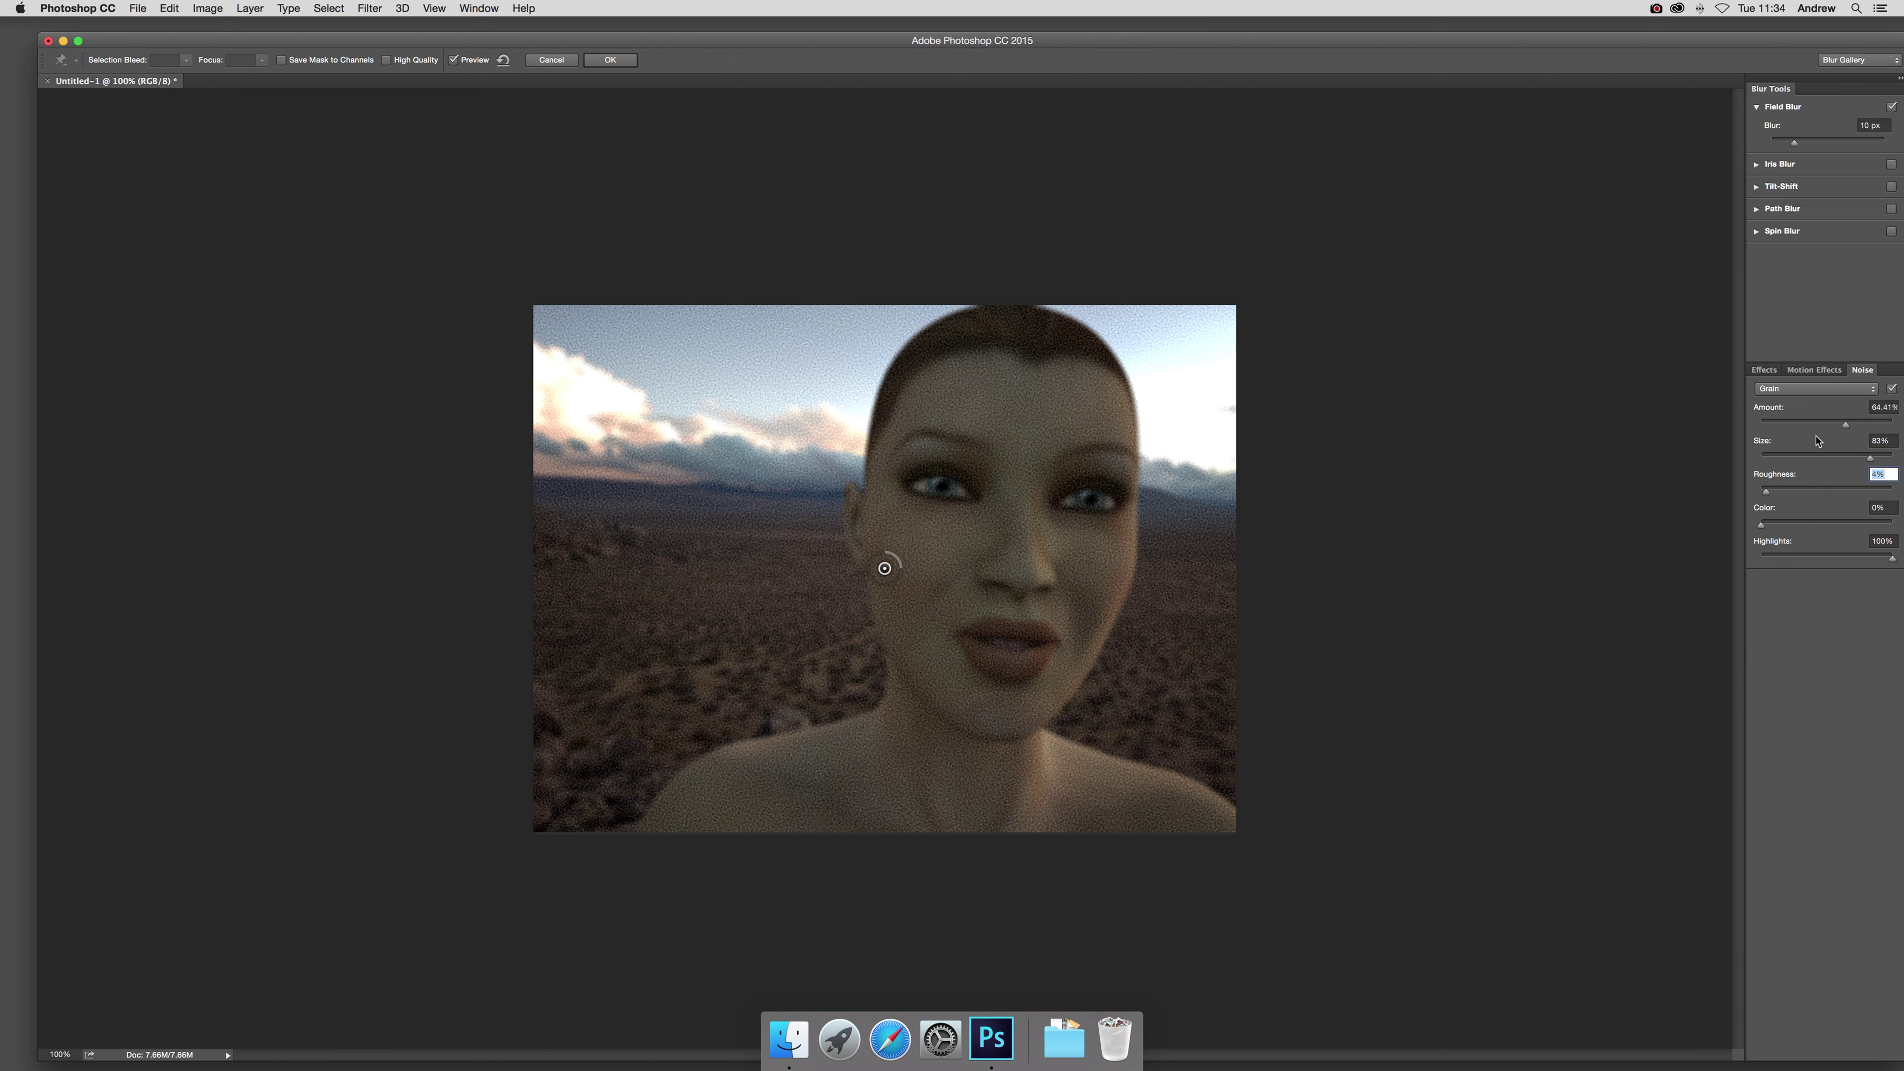
Set grain to 78.53% amount, 86% size, 95% roughness, 93% color, 84% highlights, and disable Field Blur.
left_click_drag(1766, 493, 1887, 496)
left_click_drag(1836, 458, 1805, 458)
left_click_drag(1762, 524, 1885, 529)
left_click_drag(1834, 459, 1873, 458)
left_click(1864, 425)
left_click_drag(1805, 561, 1767, 561)
left_click_drag(1766, 559, 1873, 561)
left_click(1890, 107)
Try Iris Blur, then turn it off and use Path Blur instead.
left_click(1757, 210)
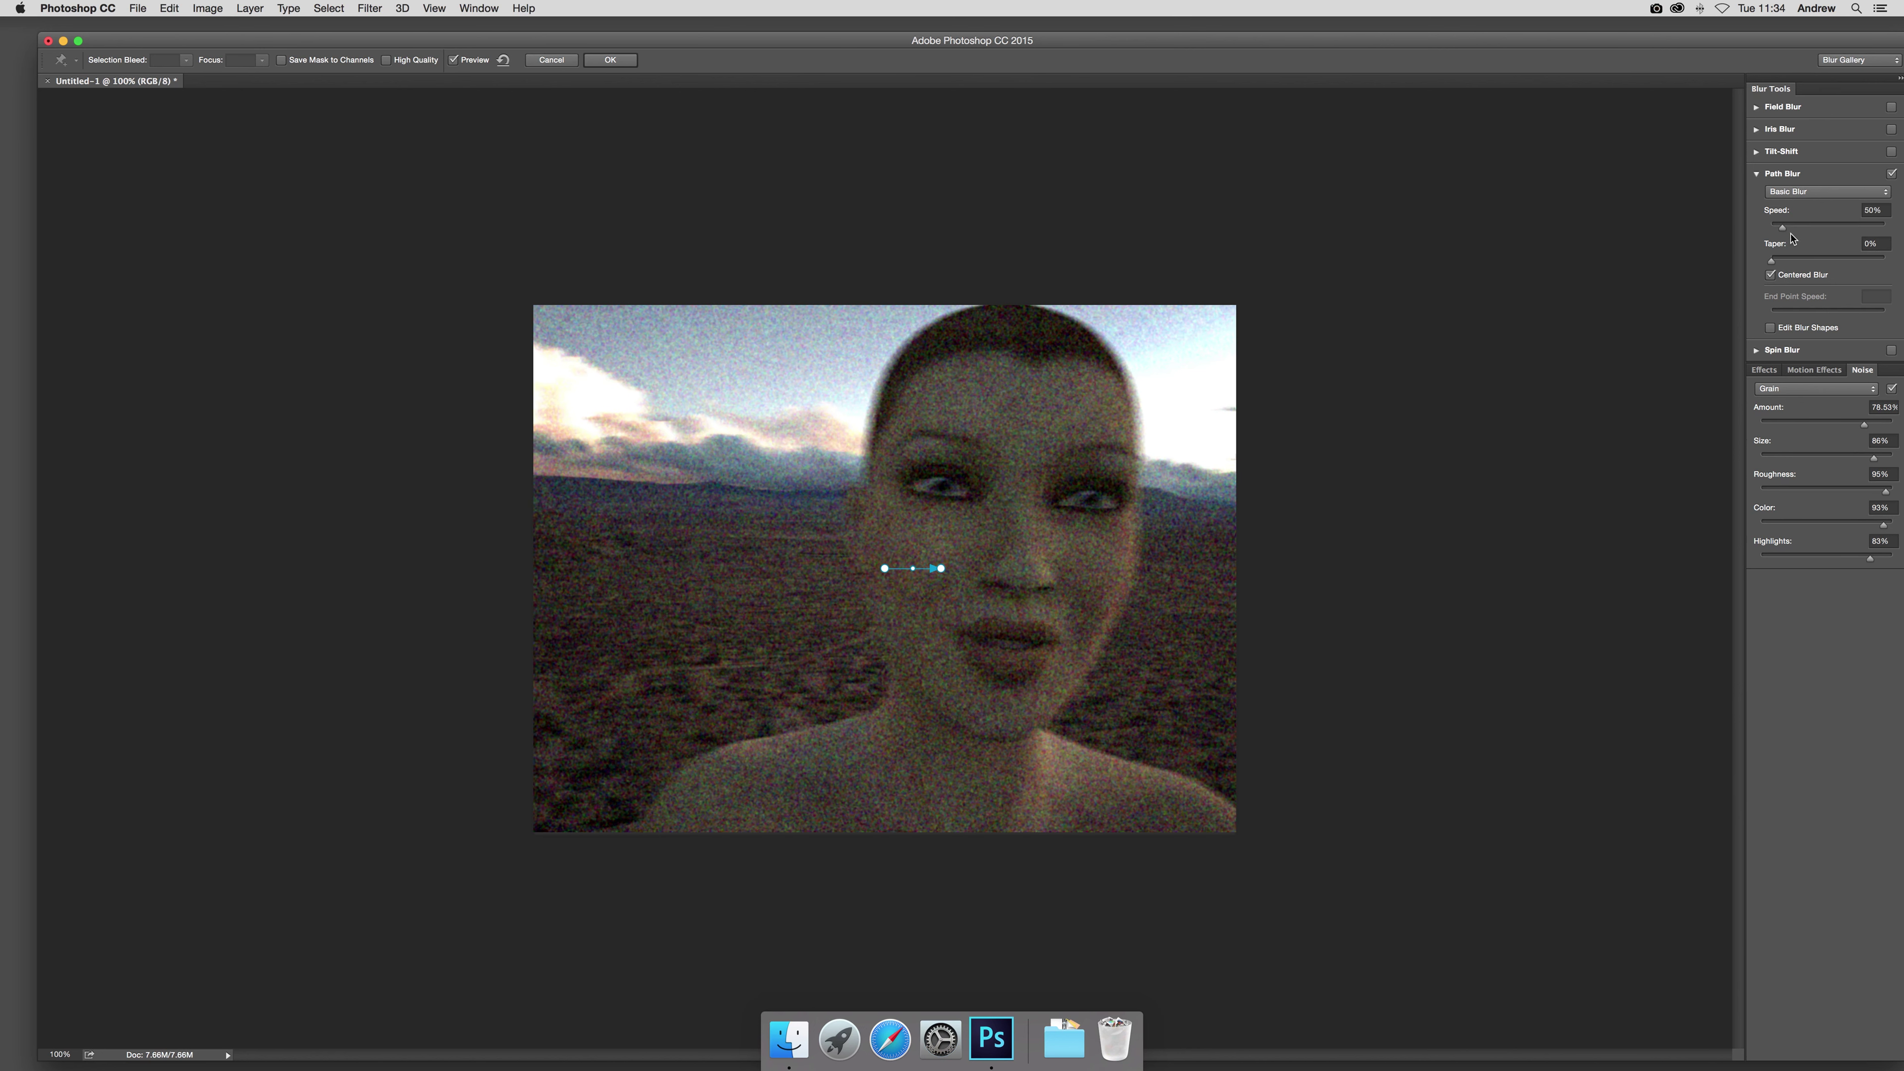
left_click(1757, 132)
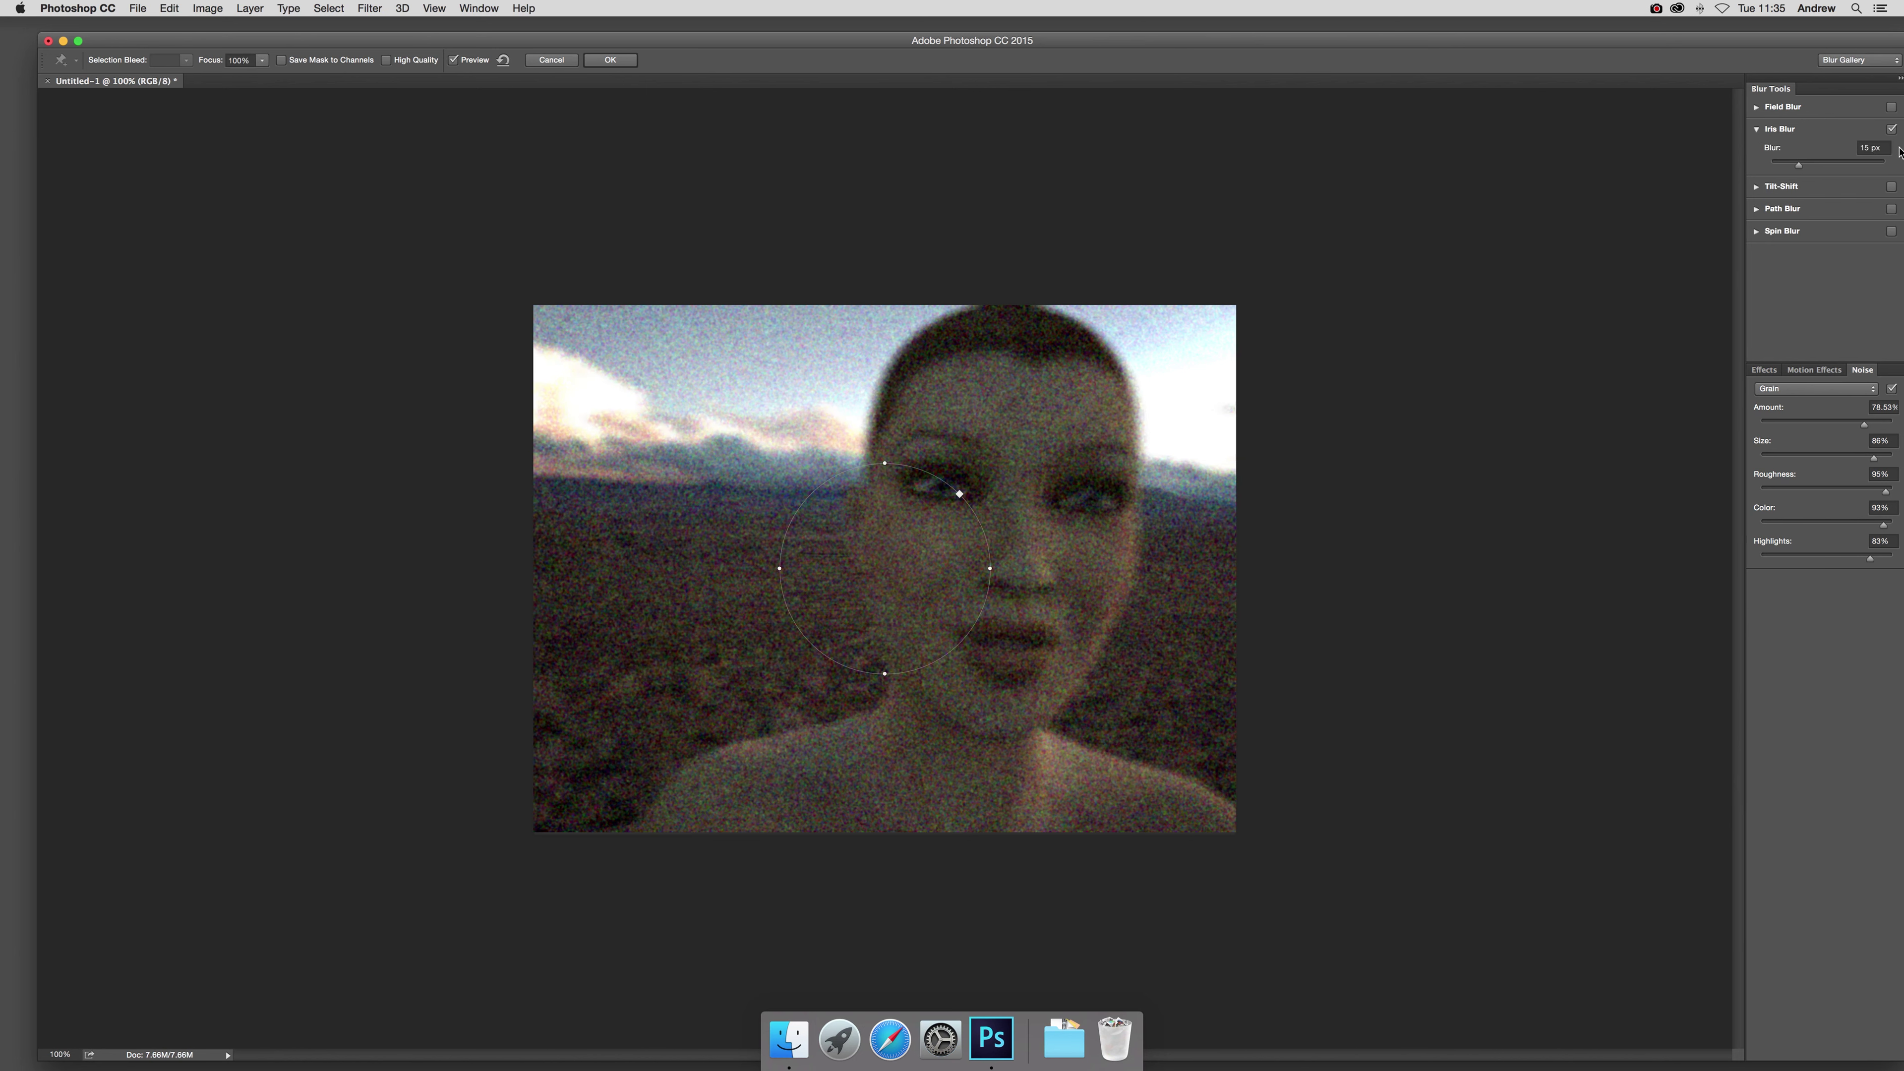
left_click(1891, 130)
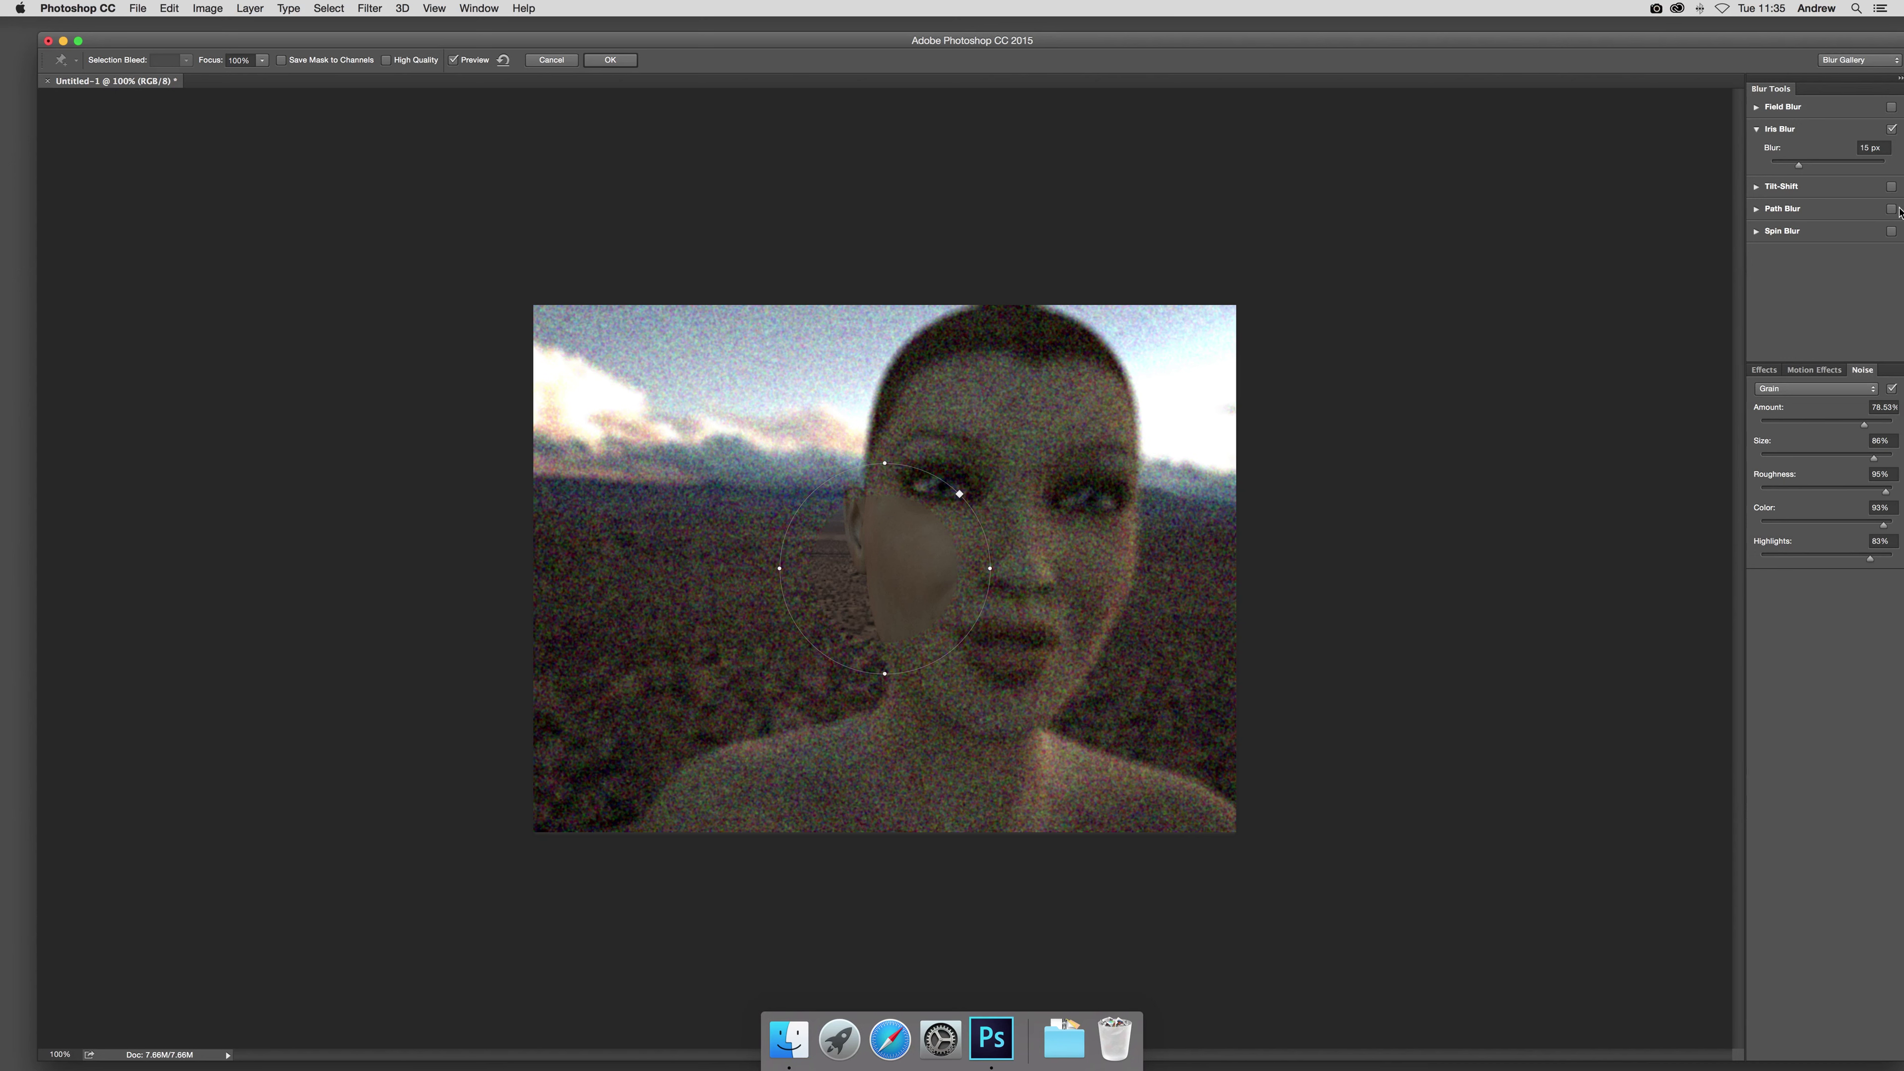
left_click(1892, 129)
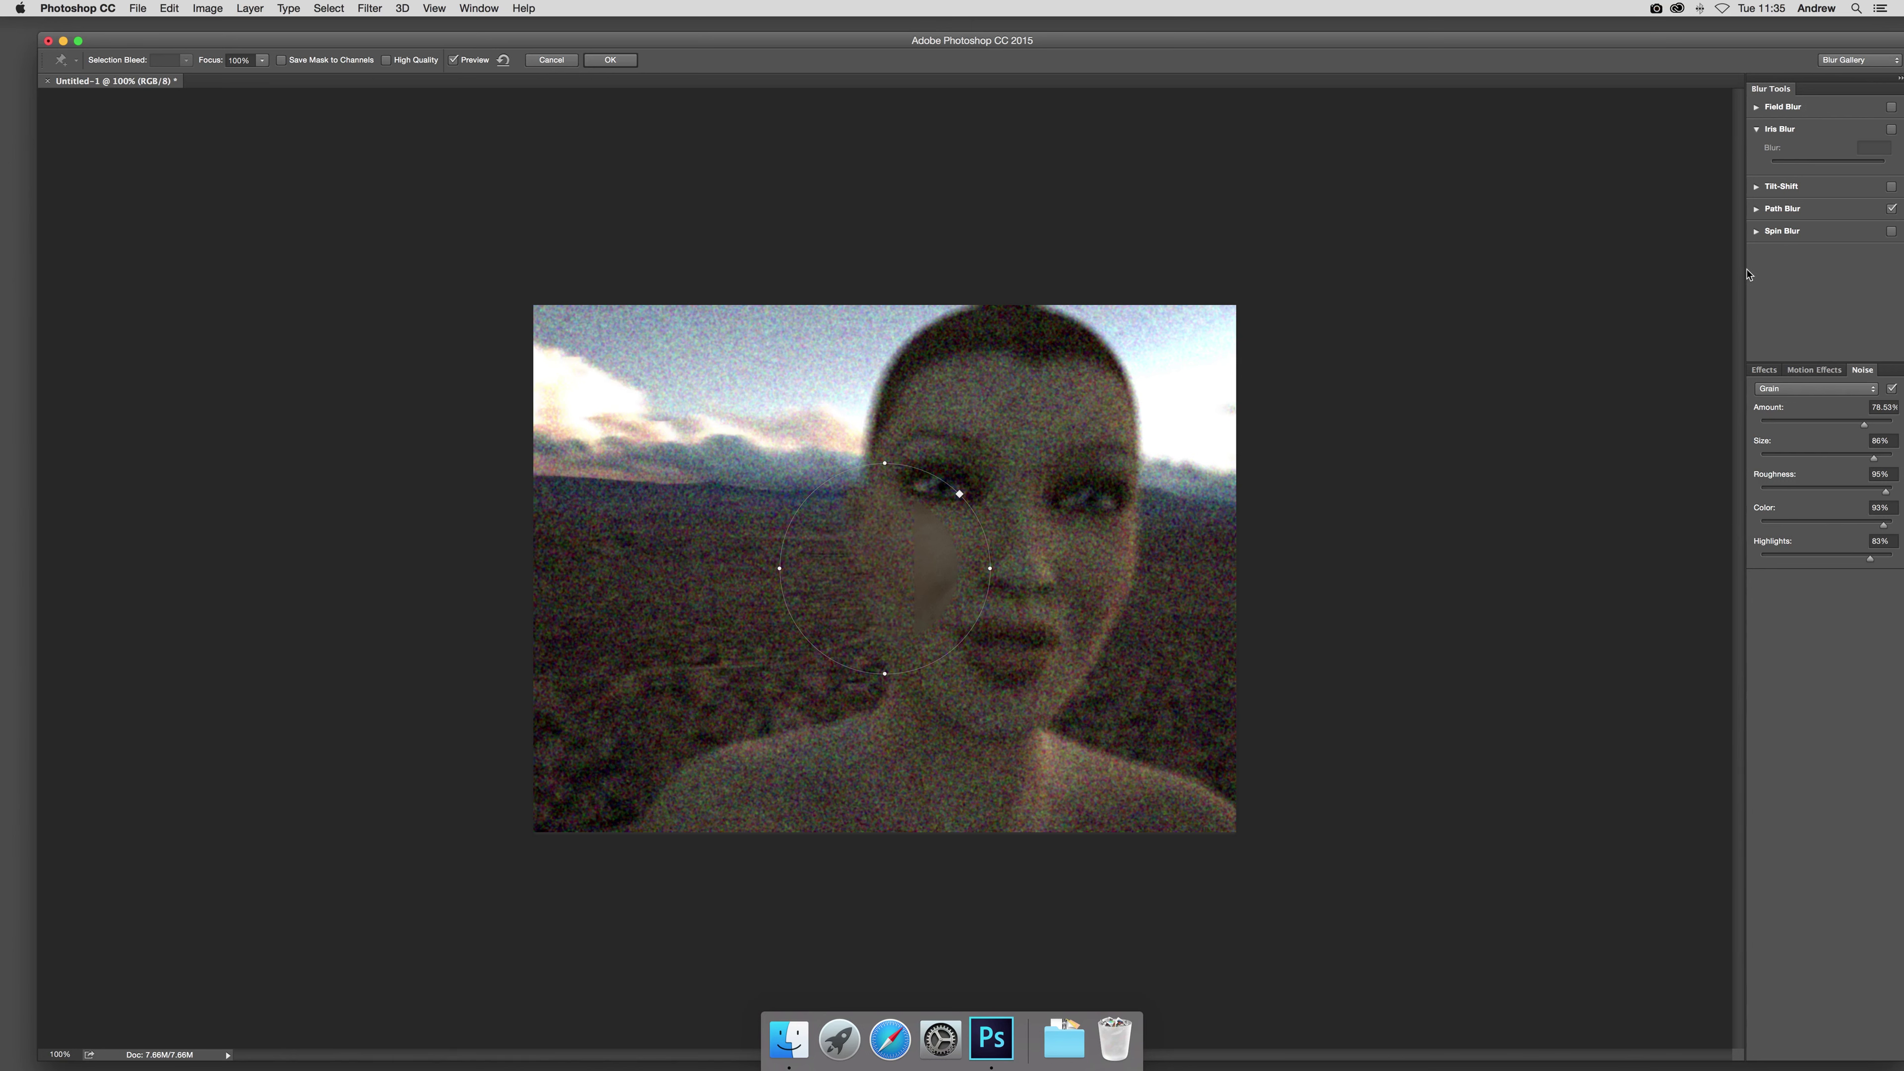
left_click(1783, 211)
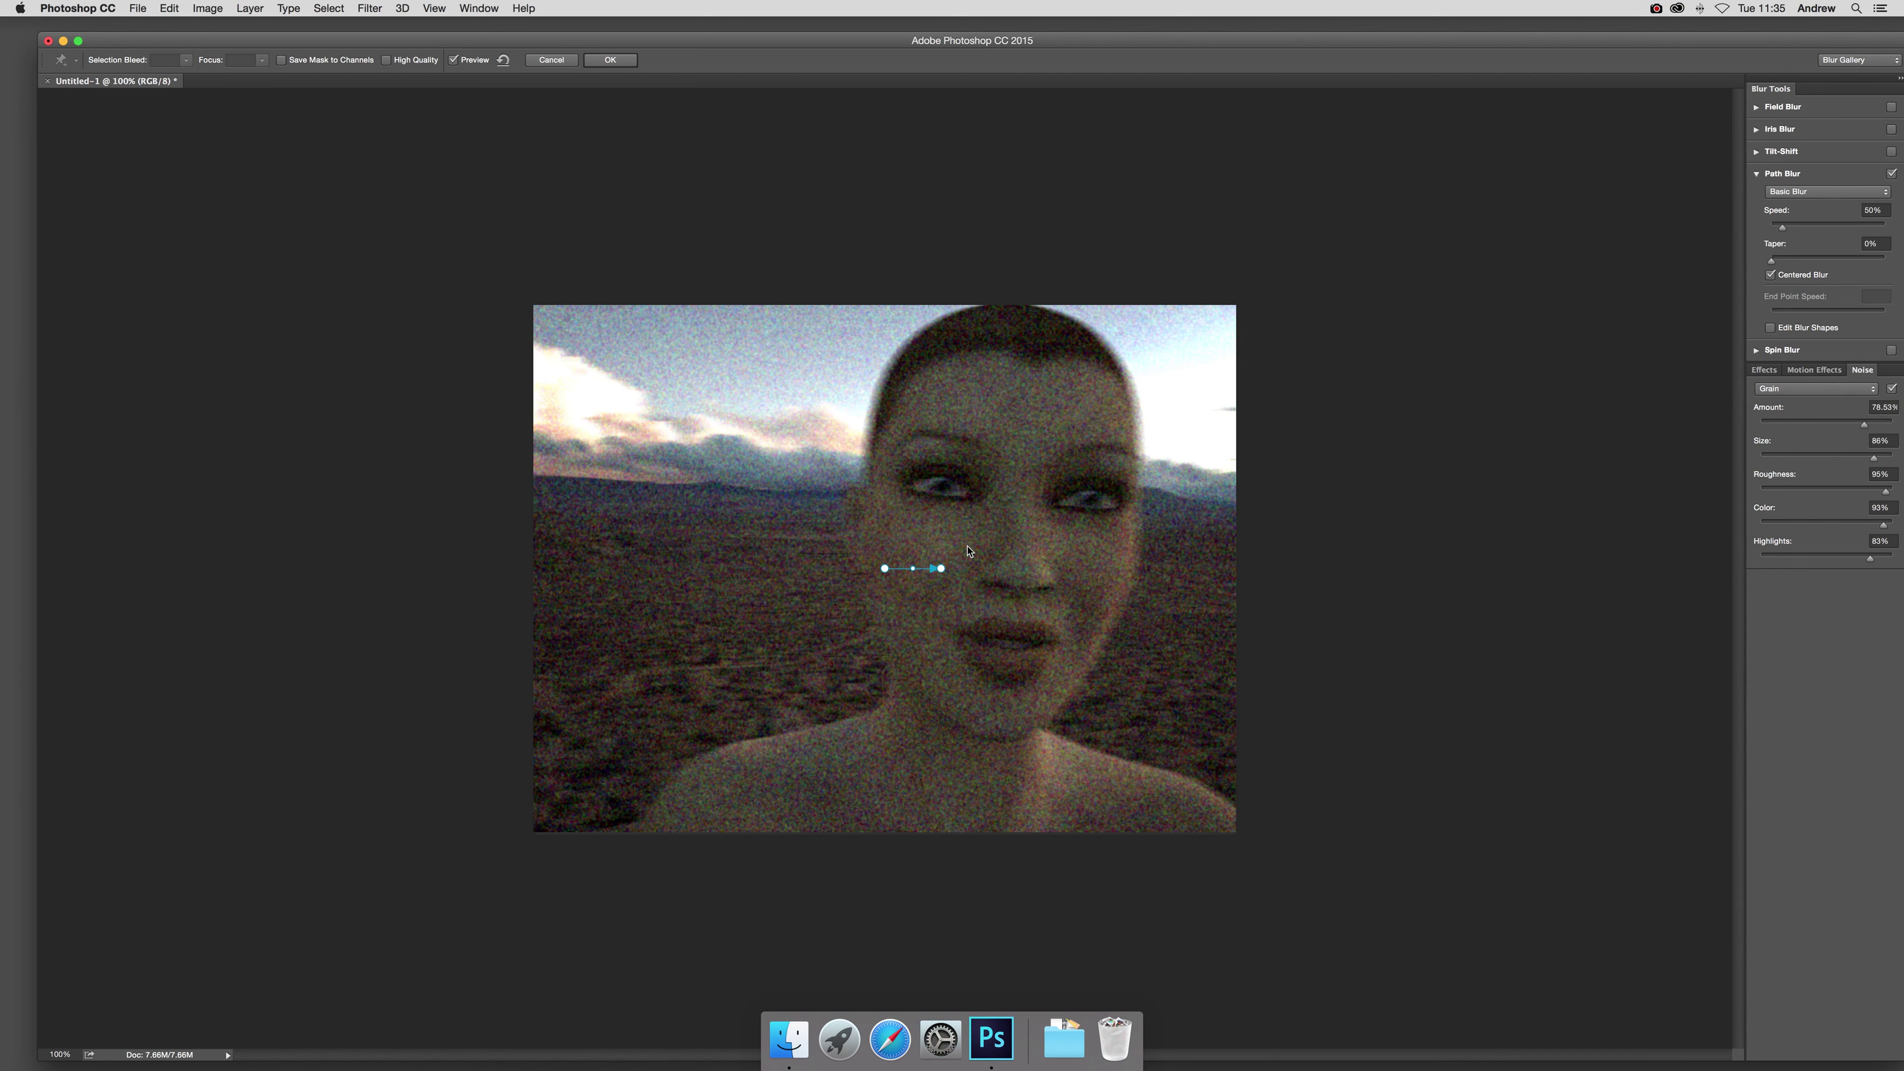
Curve the blur path up over the face, set Speed to 134%, and apply the Blur Gallery.
left_click_drag(941, 568, 977, 467)
left_click(988, 550)
left_click_drag(1790, 228, 1808, 227)
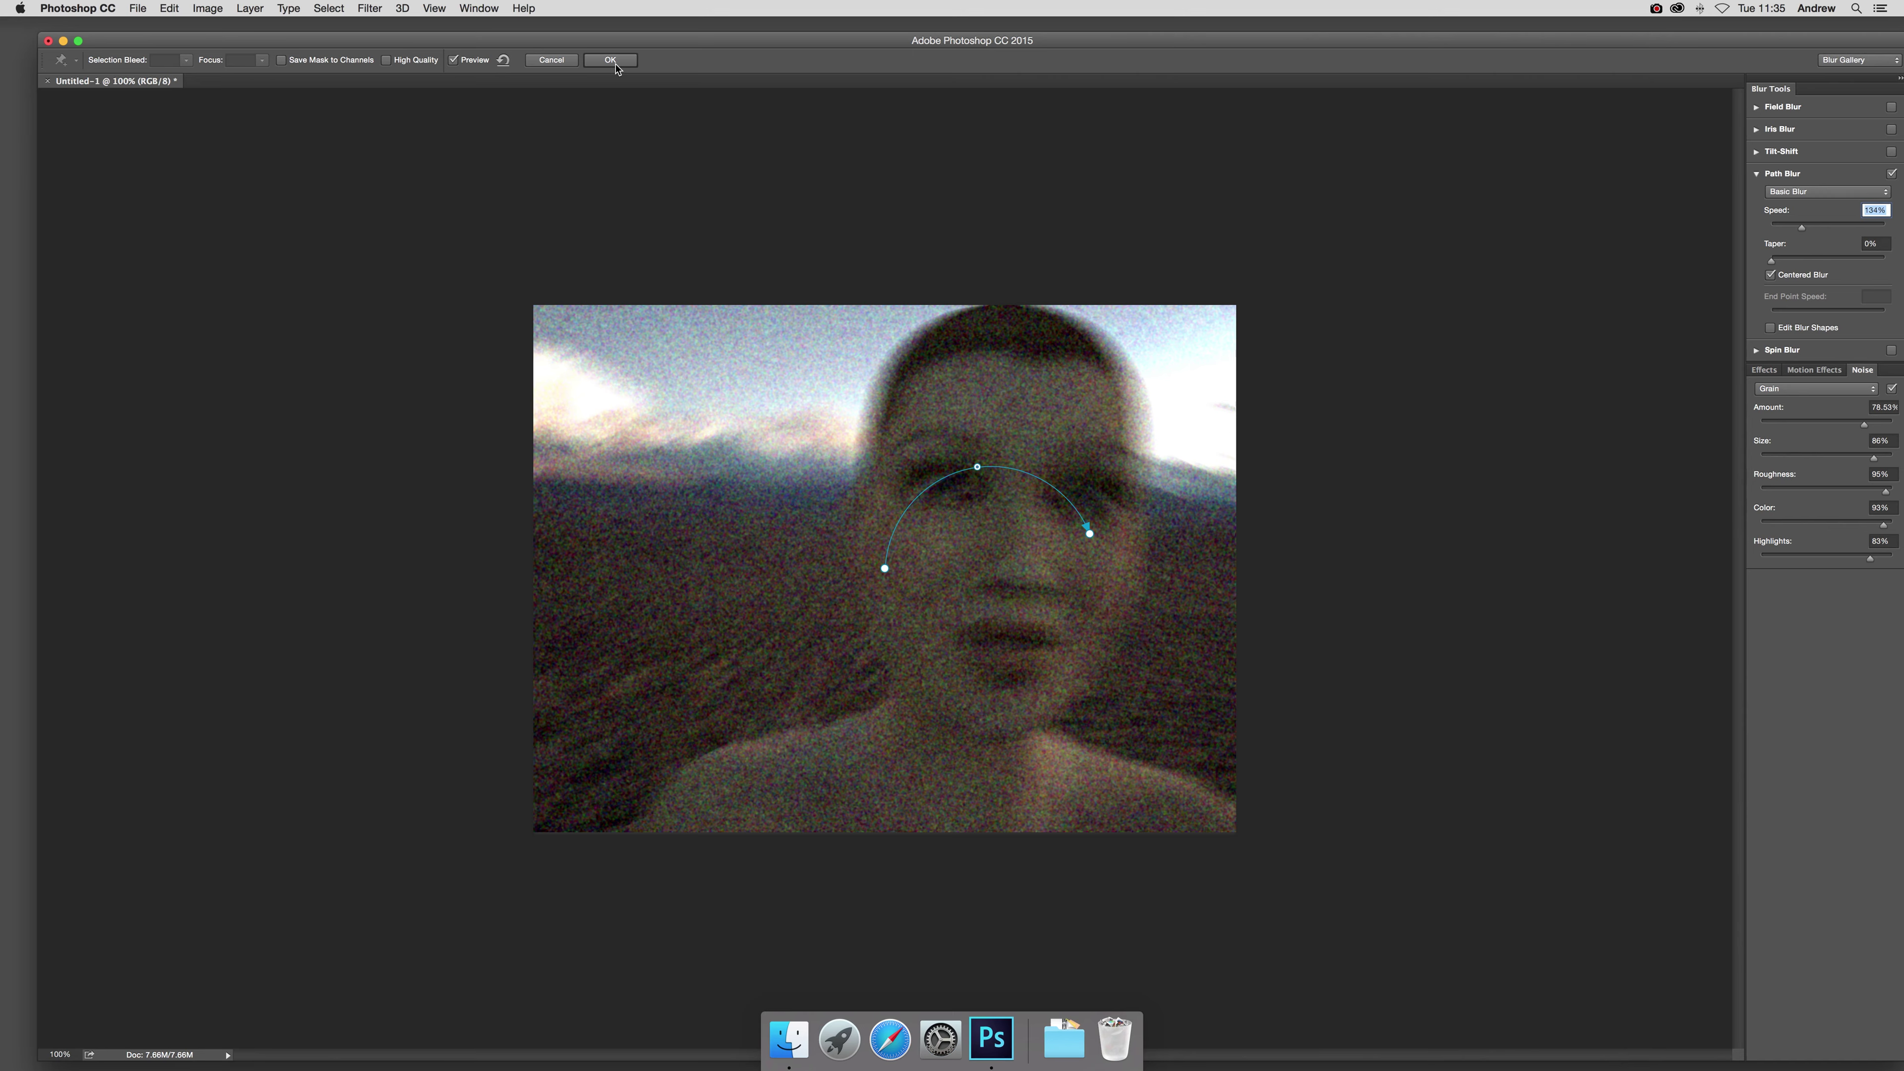
left_click(615, 65)
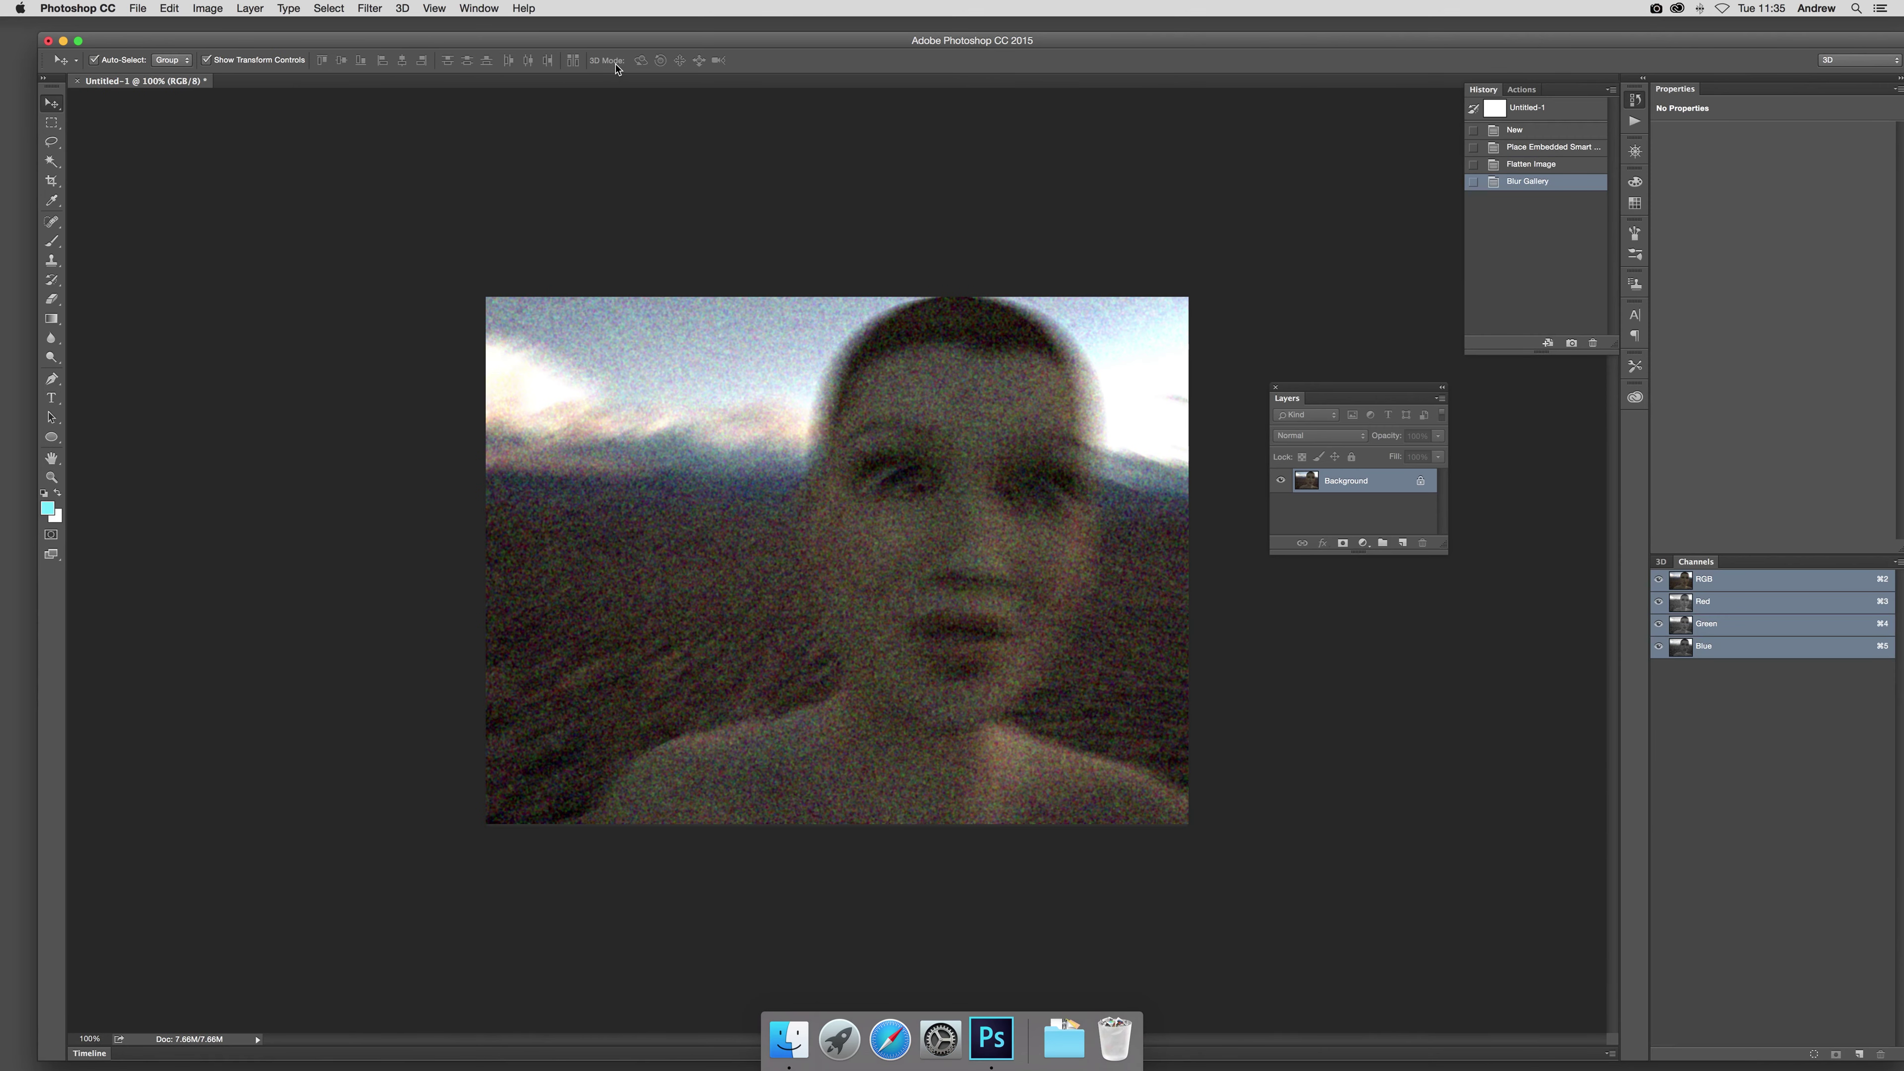
Open Edit > Fade Blur Gallery and try 46% opacity with Darken and Multiply modes.
left_click(171, 7)
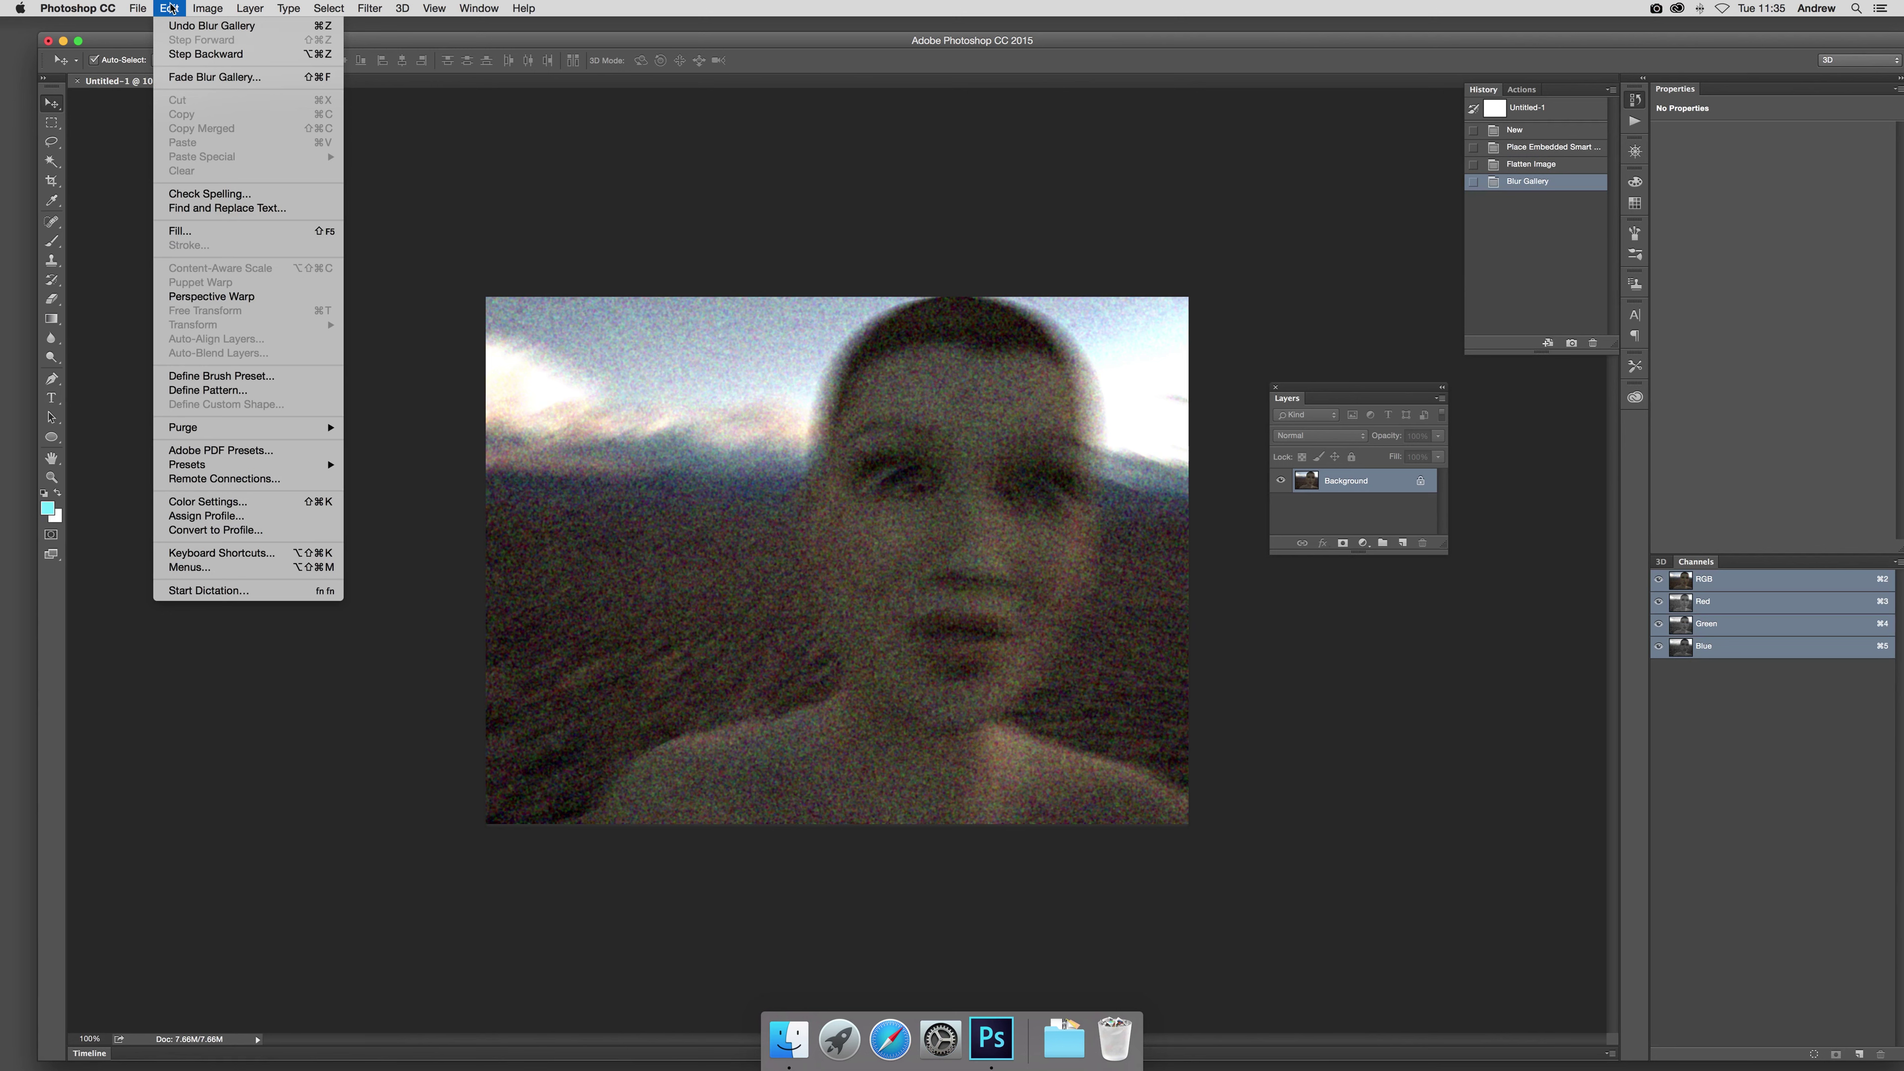
left_click(184, 78)
left_click_drag(958, 497, 914, 498)
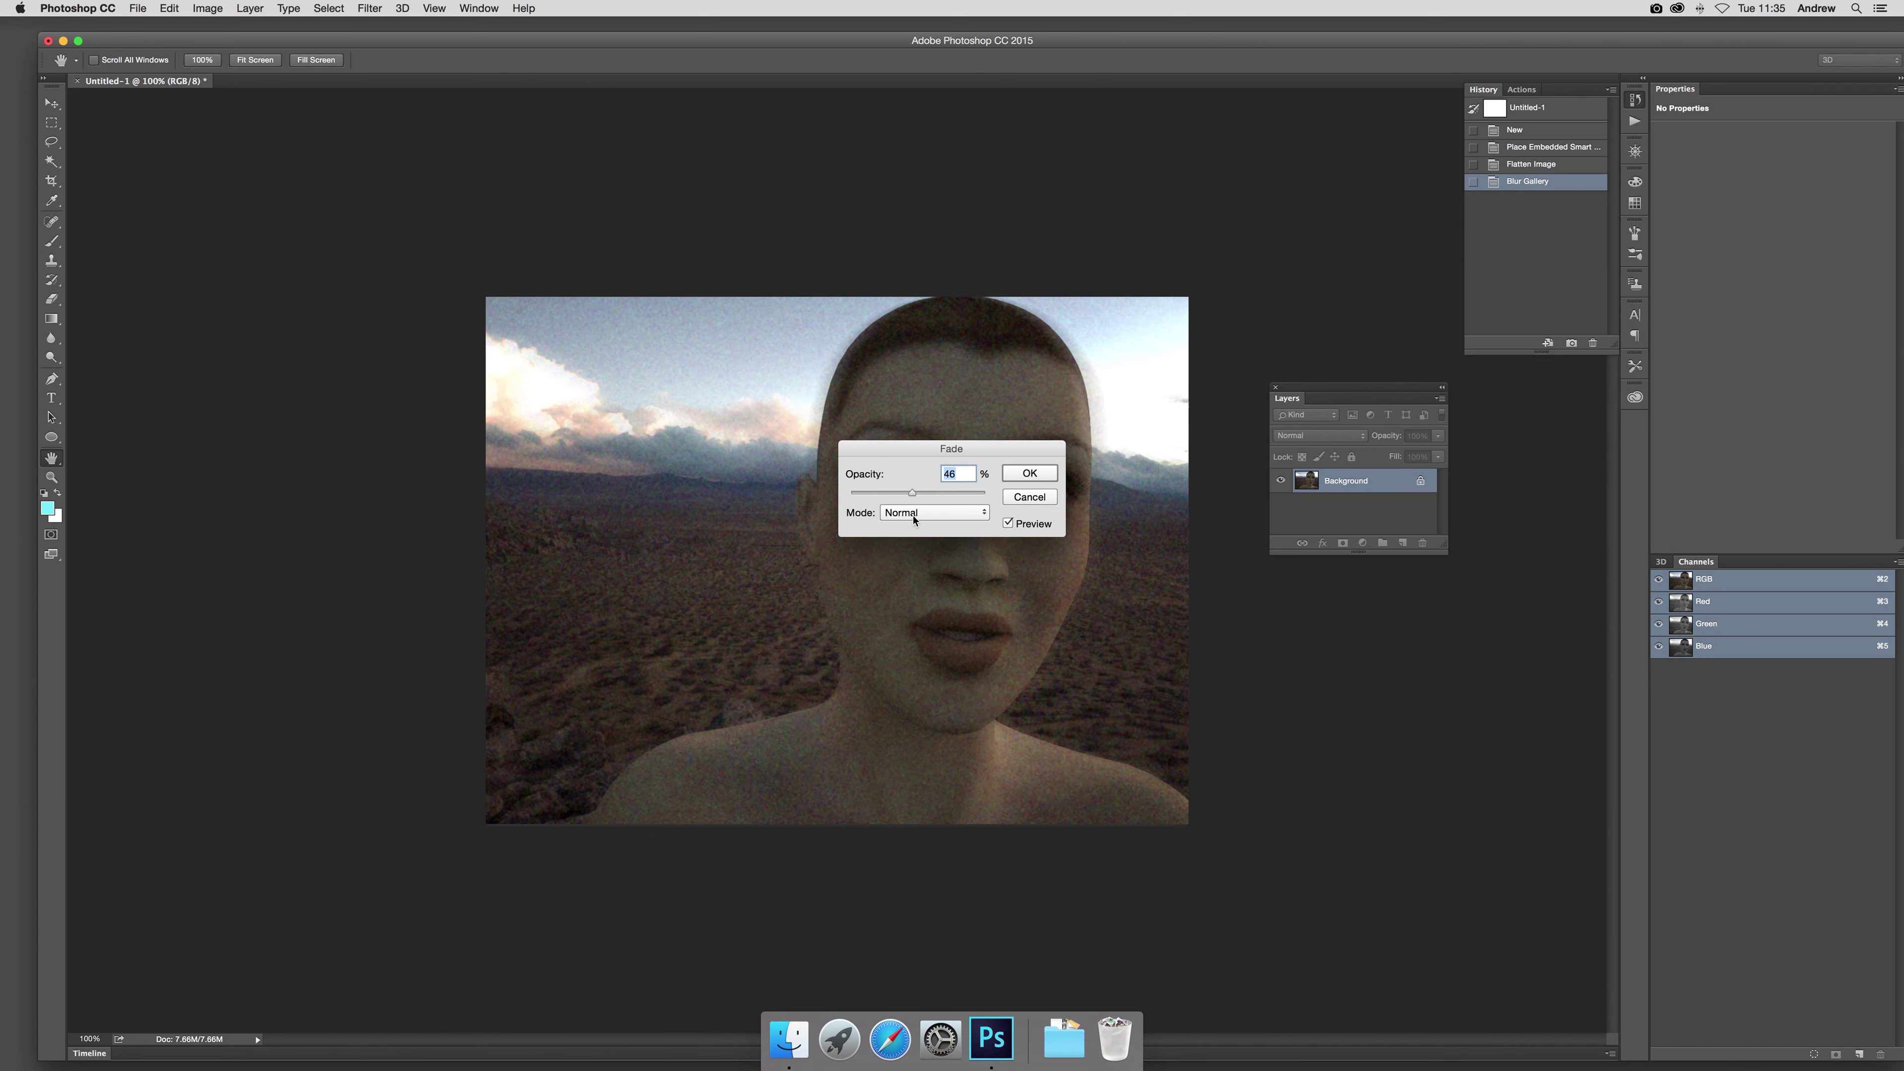
left_click(934, 512)
left_click(906, 546)
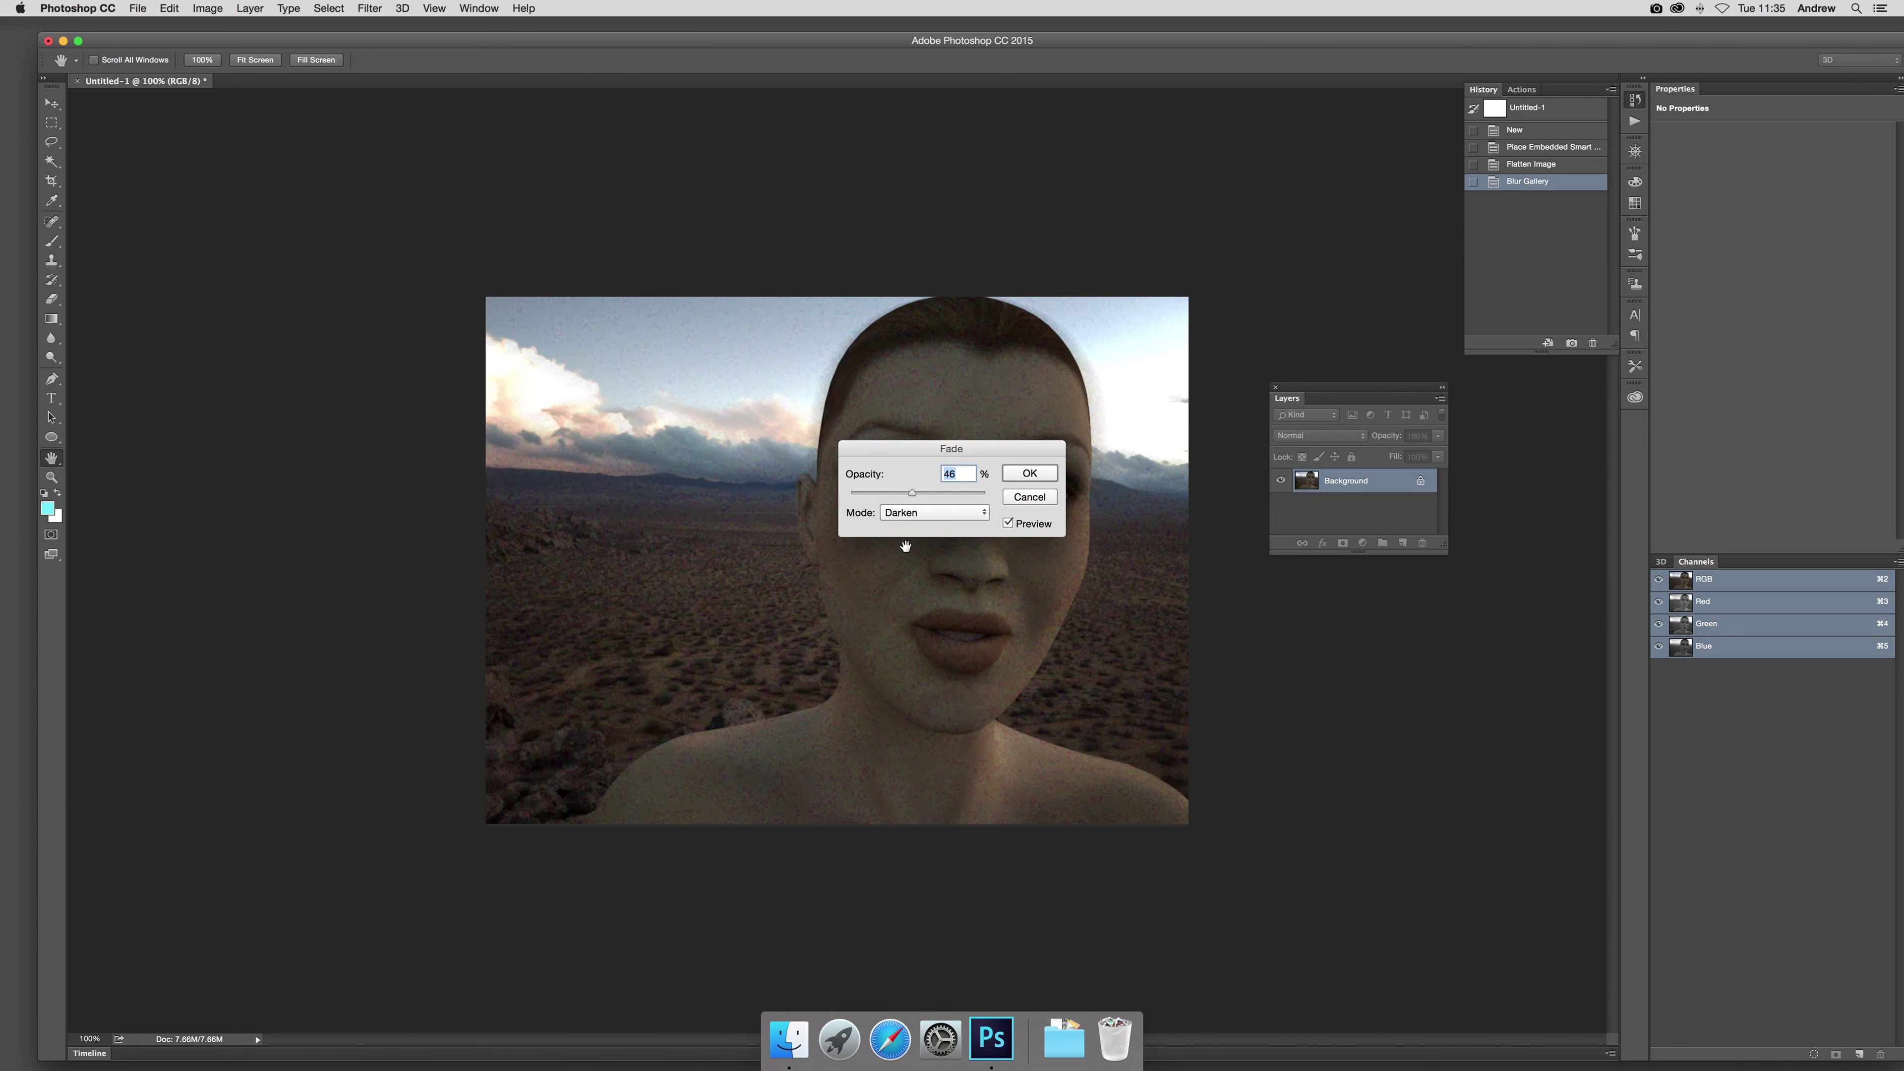
left_click(933, 515)
left_click(905, 517)
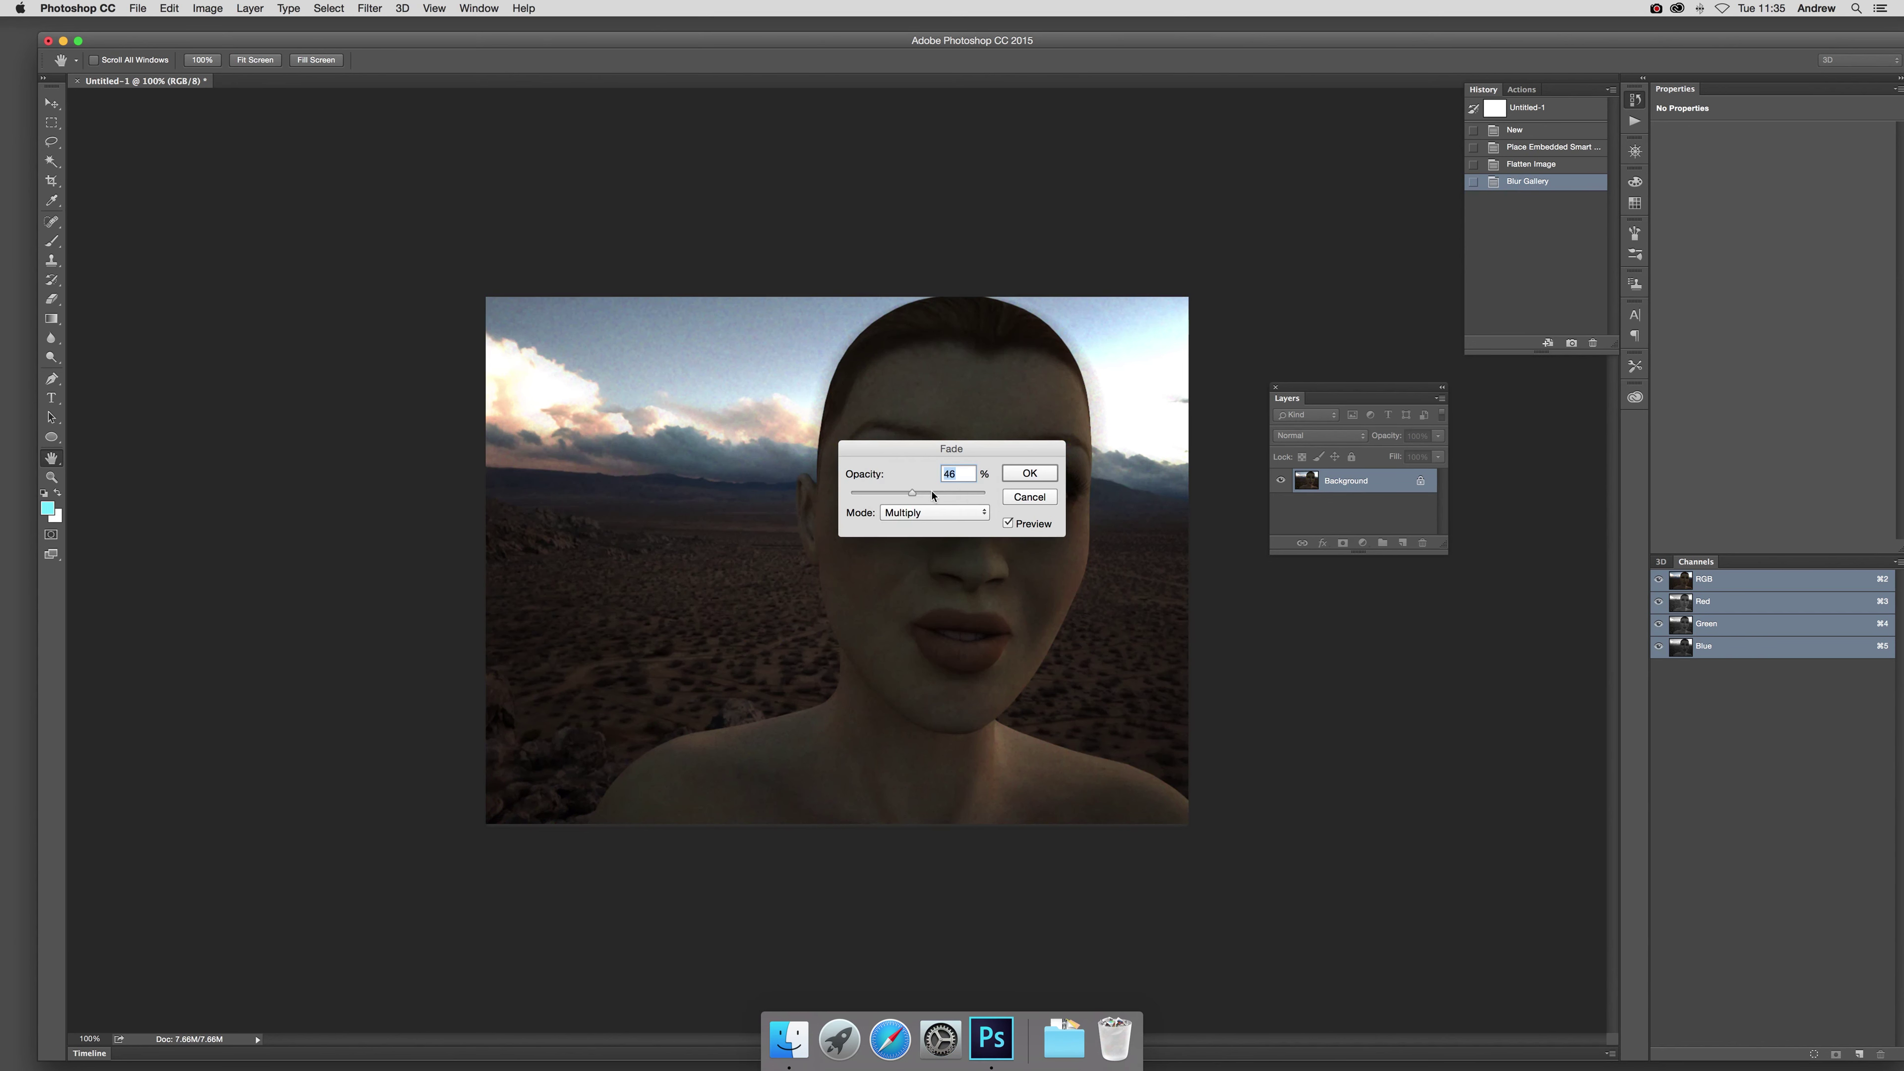
Fade the blur at 98% opacity in Darker Color mode and confirm.
left_click(984, 495)
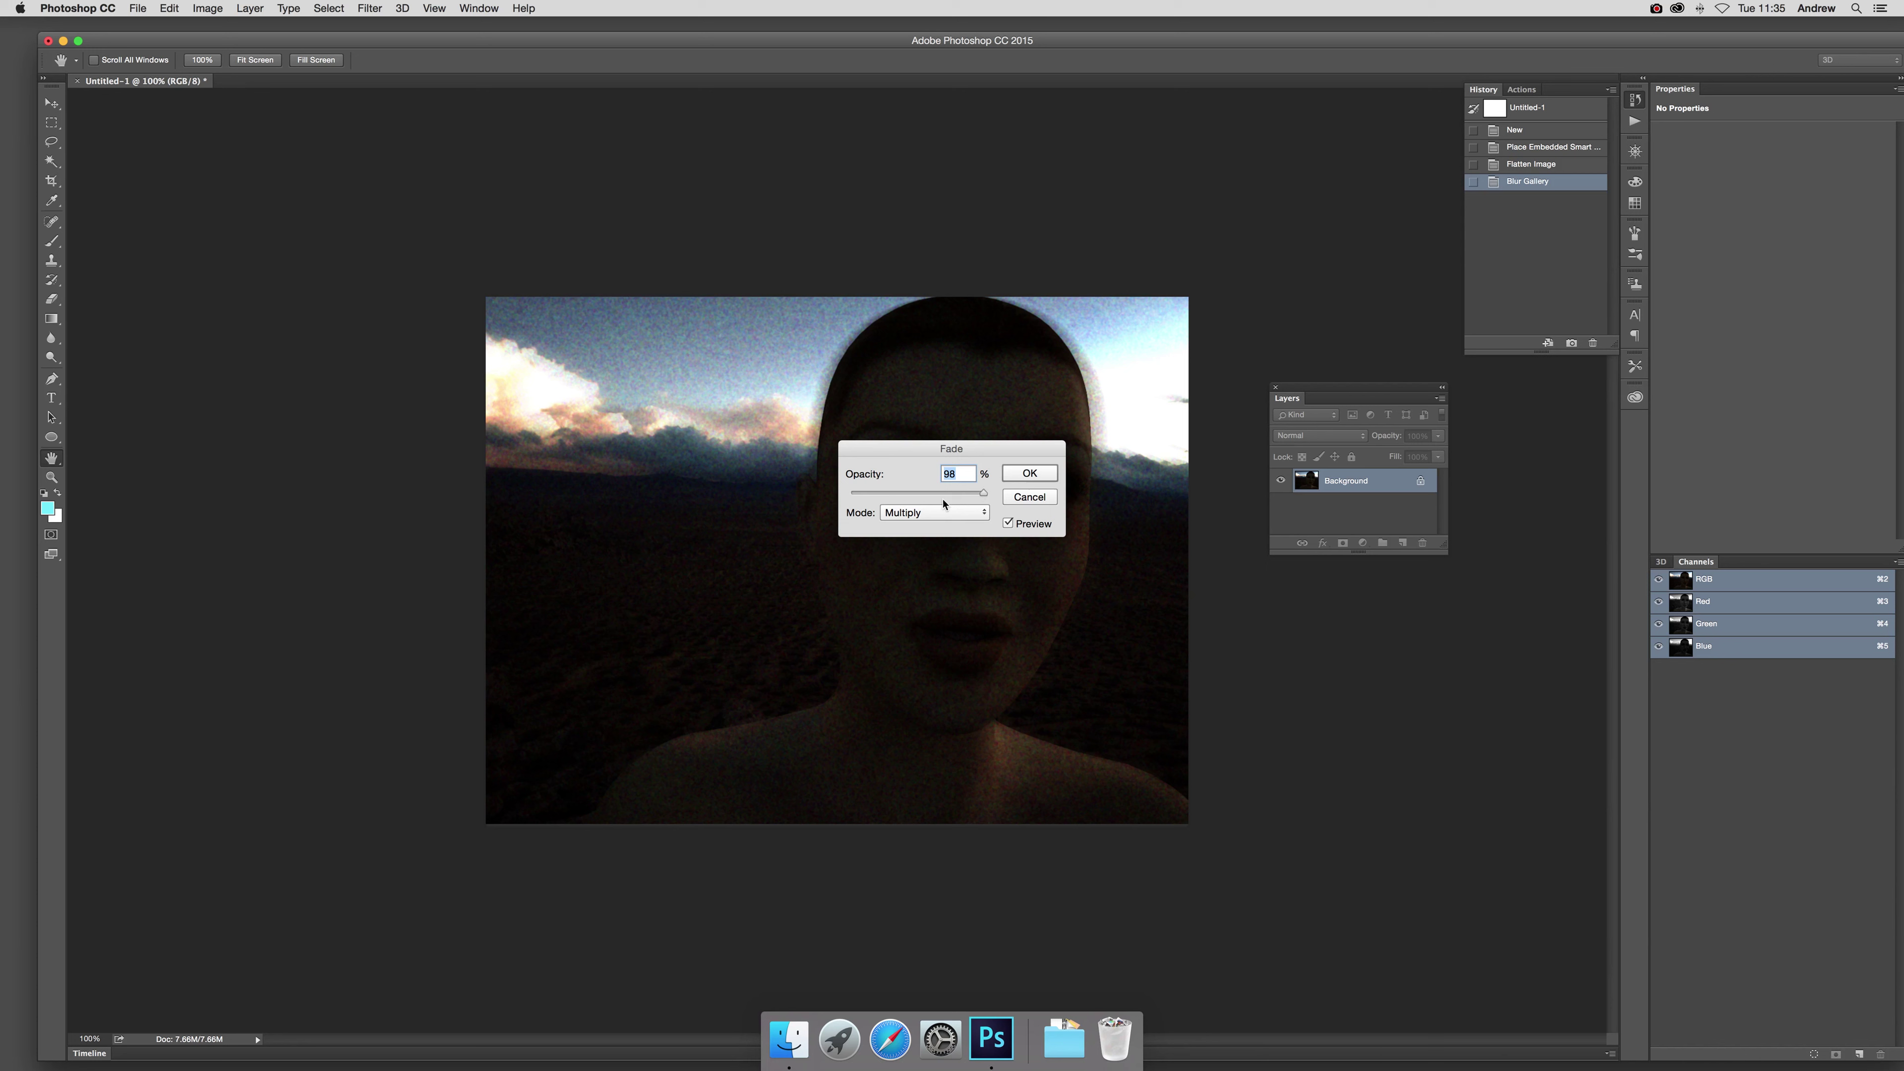
left_click(918, 518)
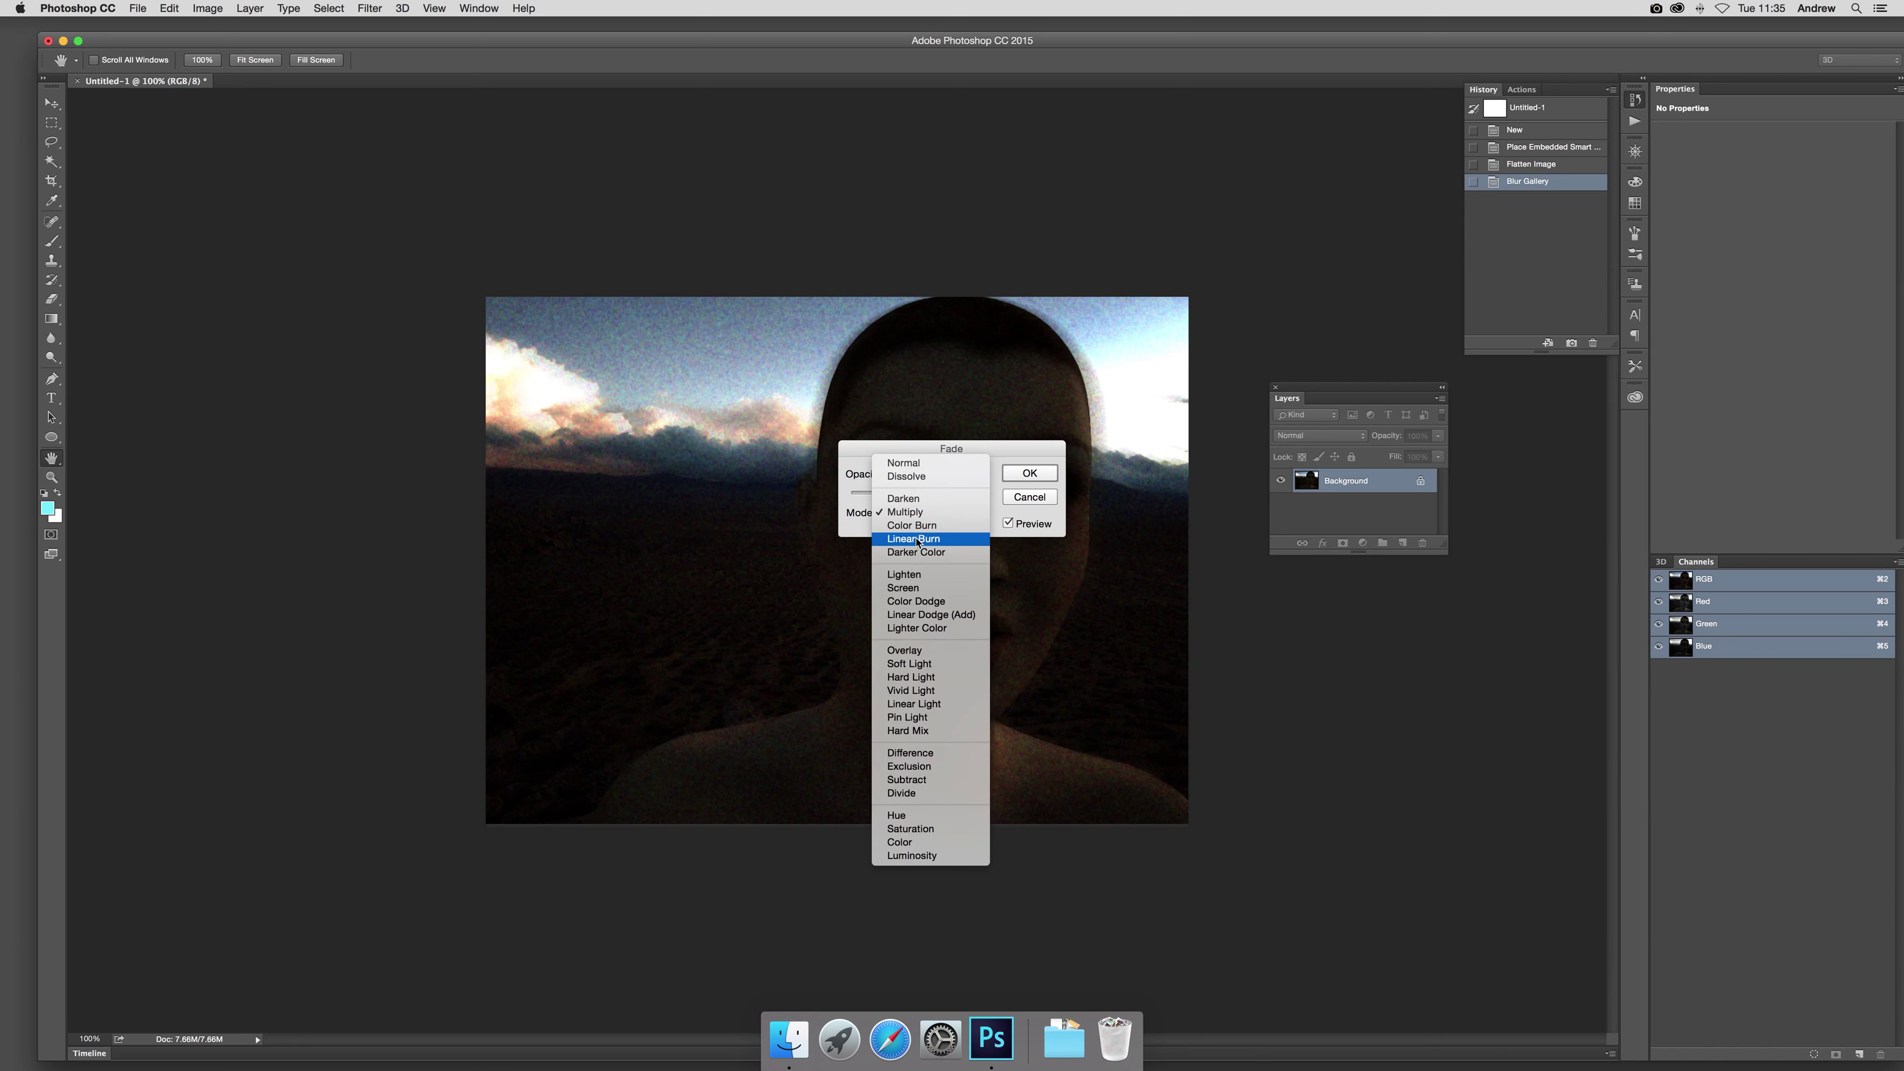
left_click(917, 575)
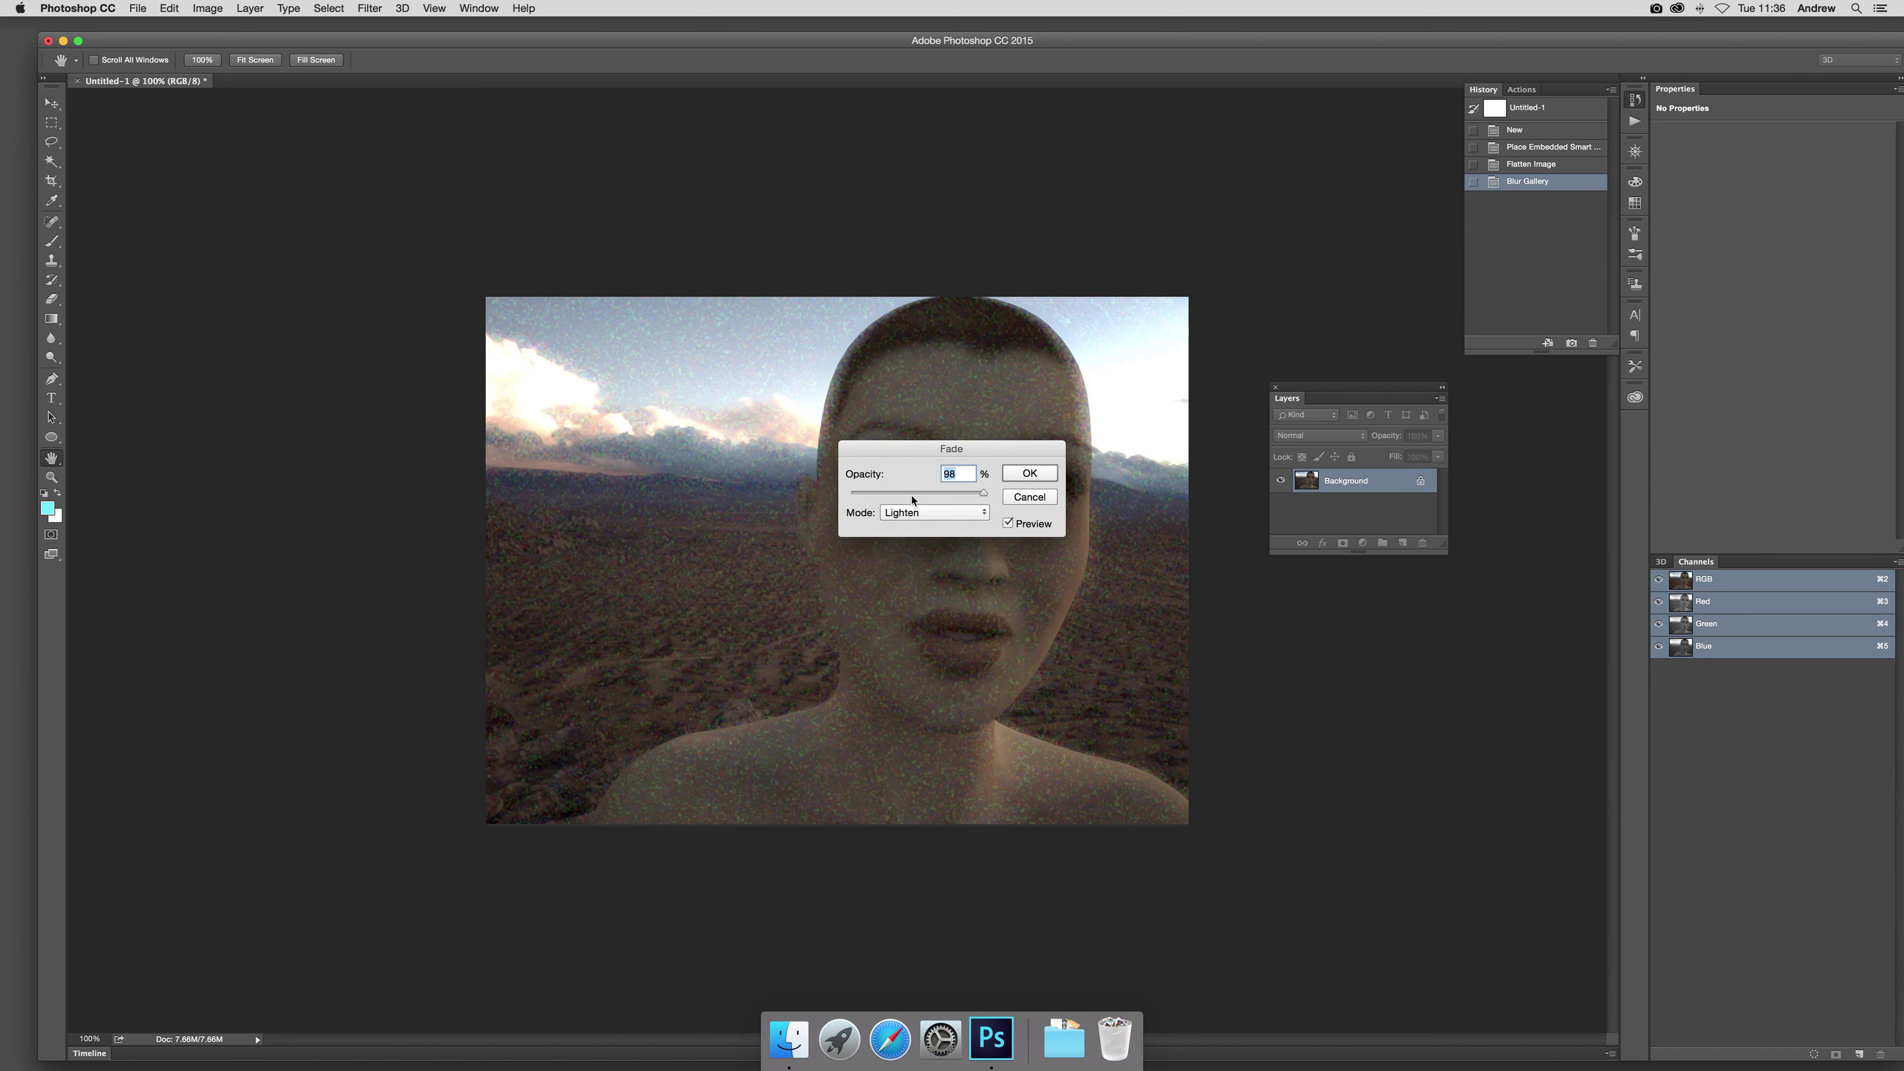
left_click(916, 512)
left_click(937, 495)
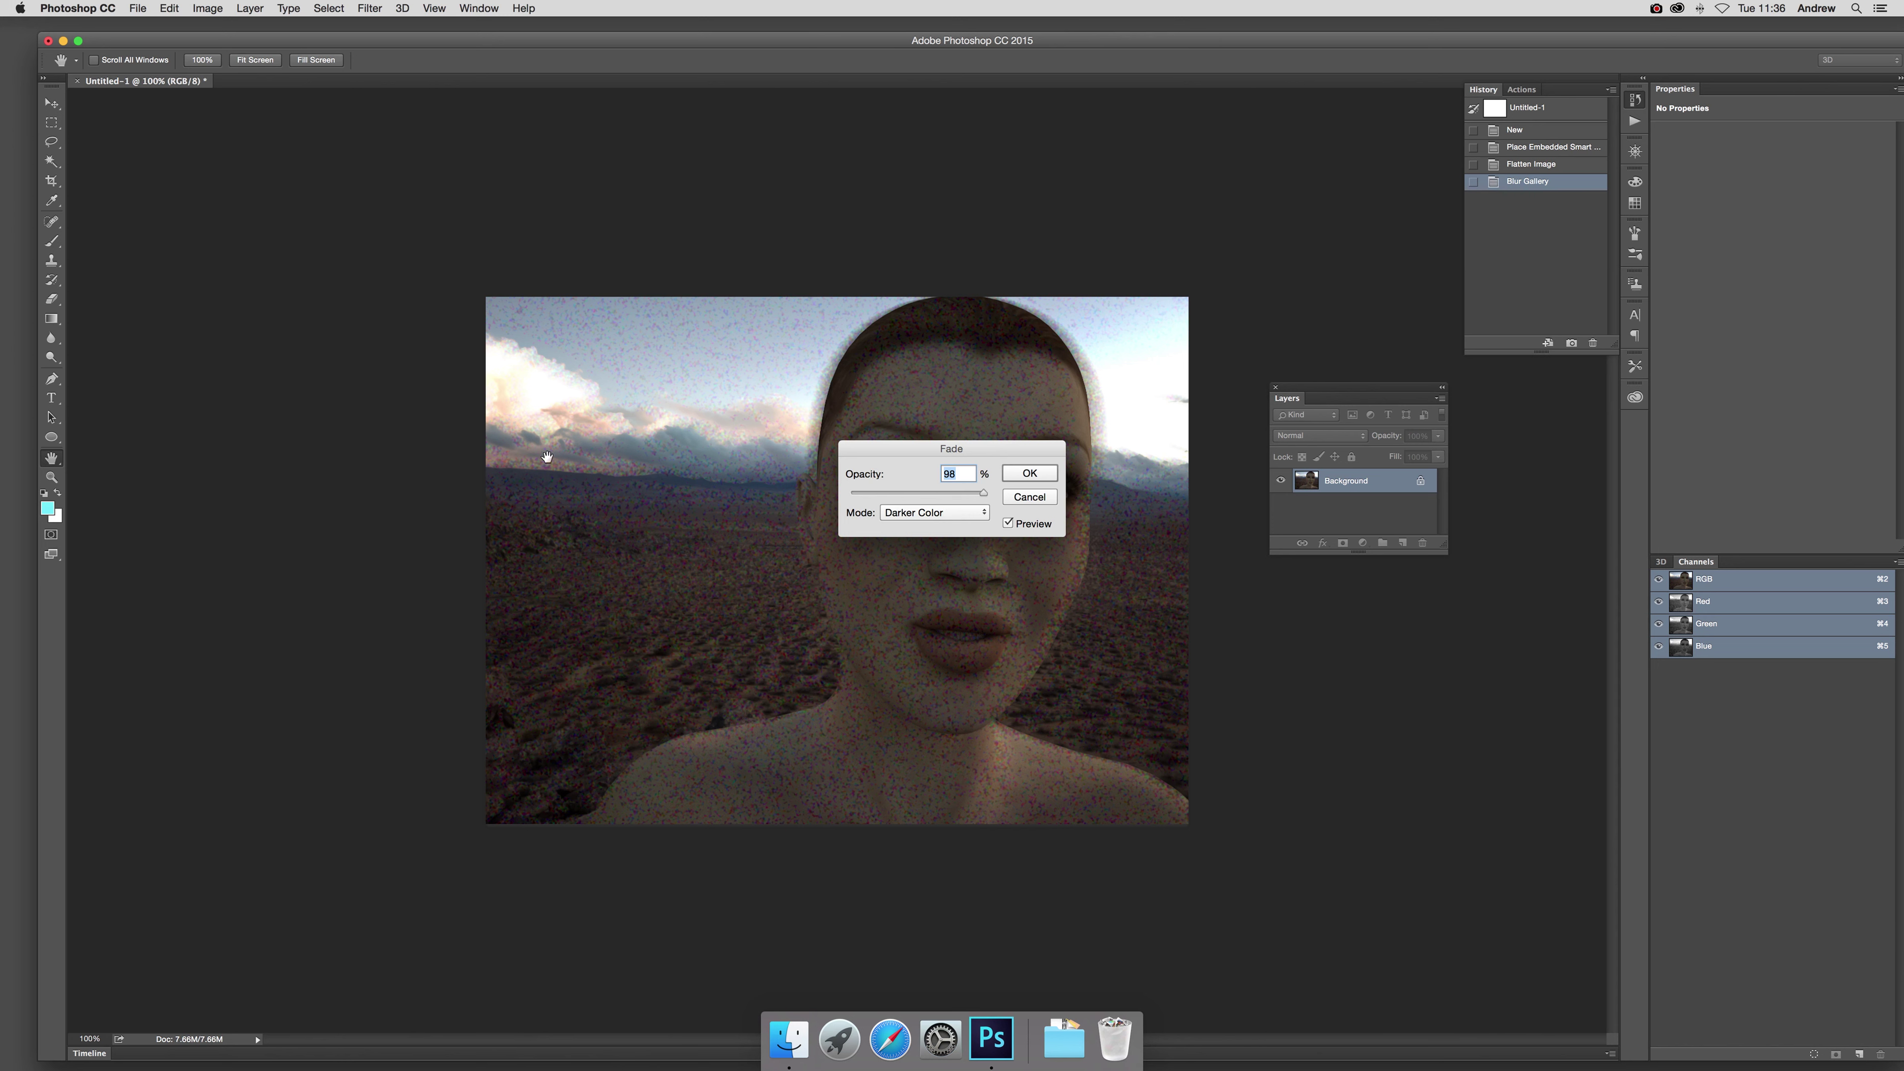
left_click(1047, 473)
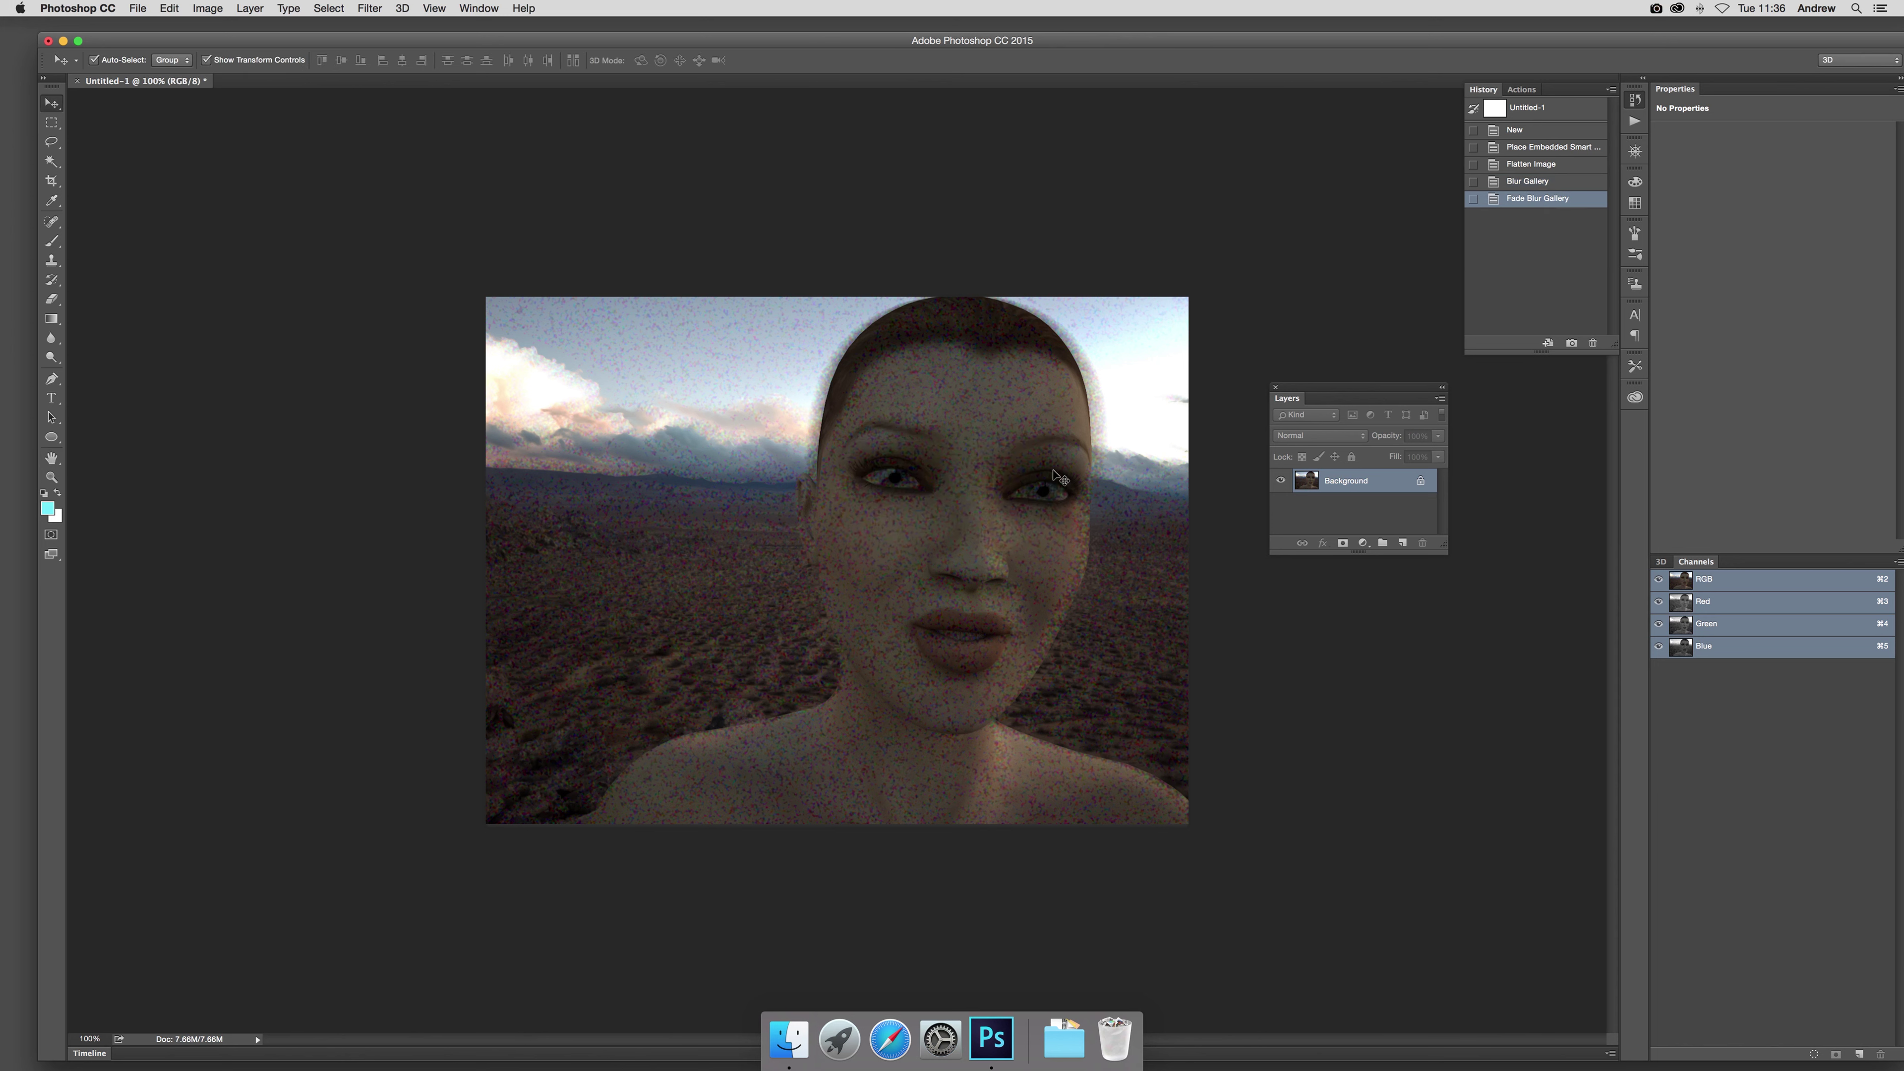